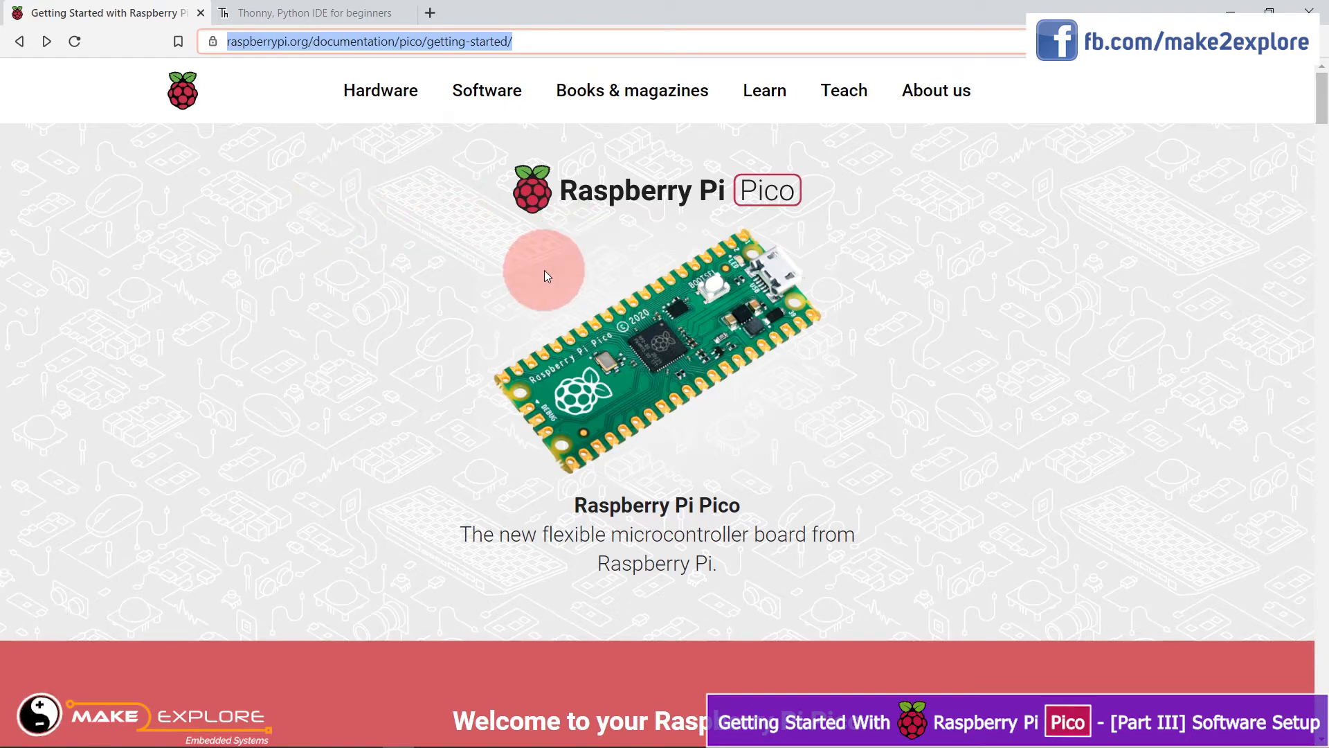
Review the Raspberry Pi Pico board specifications, pinout diagram and documentation links on the getting-started page.
{"action": "scroll", "coordinate": [544, 270], "scroll_direction": "down", "scroll_amount": 10}
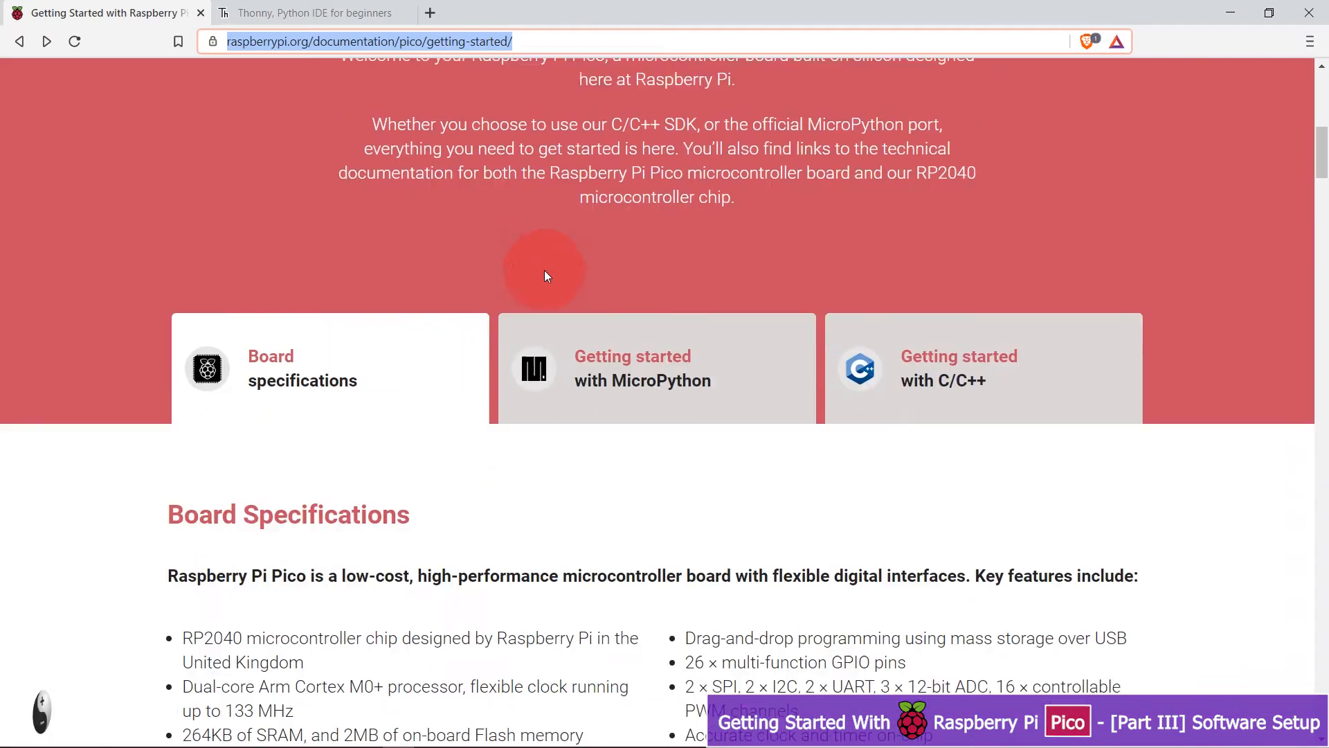
{"action": "scroll", "coordinate": [544, 276], "scroll_direction": "down", "scroll_amount": 3}
{"action": "scroll", "coordinate": [326, 355], "scroll_direction": "down", "scroll_amount": 2}
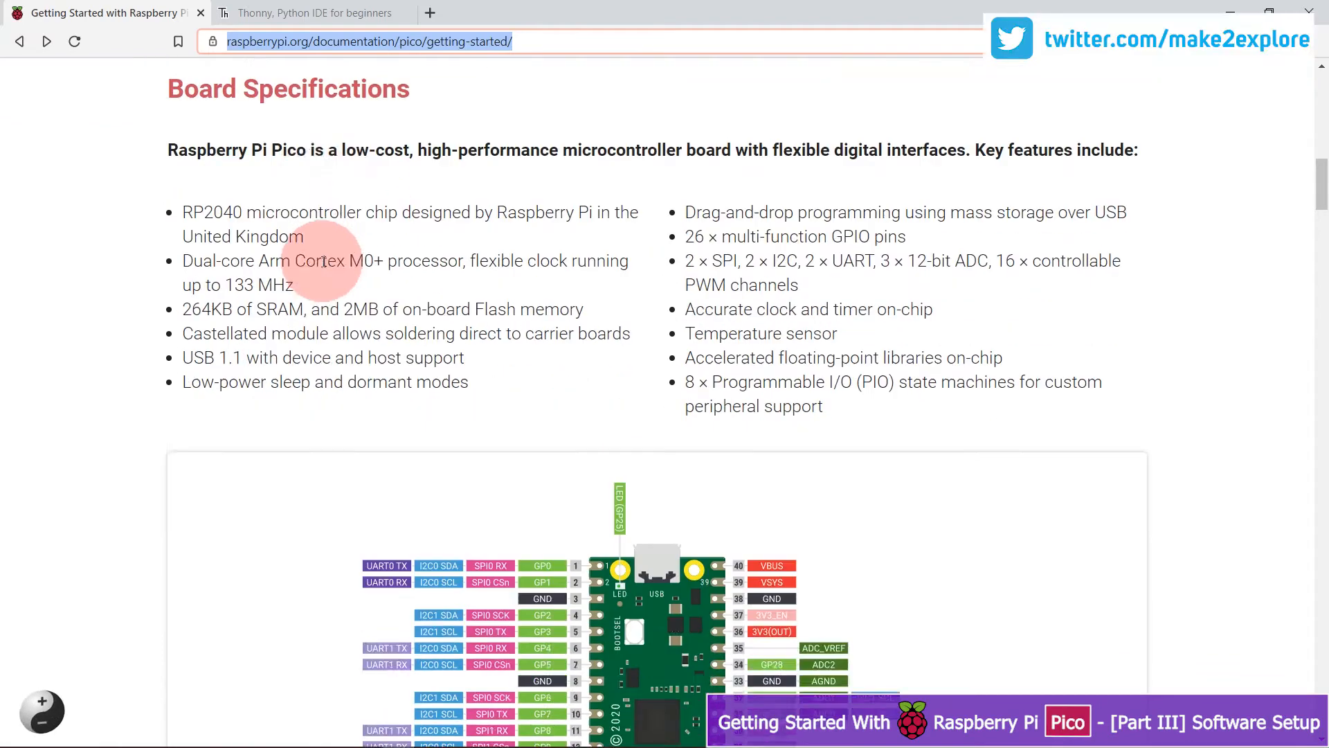
{"action": "scroll", "coordinate": [521, 326], "scroll_direction": "up", "scroll_amount": 2}
{"action": "scroll", "coordinate": [520, 325], "scroll_direction": "up", "scroll_amount": 2}
{"action": "scroll", "coordinate": [521, 325], "scroll_direction": "down", "scroll_amount": 12}
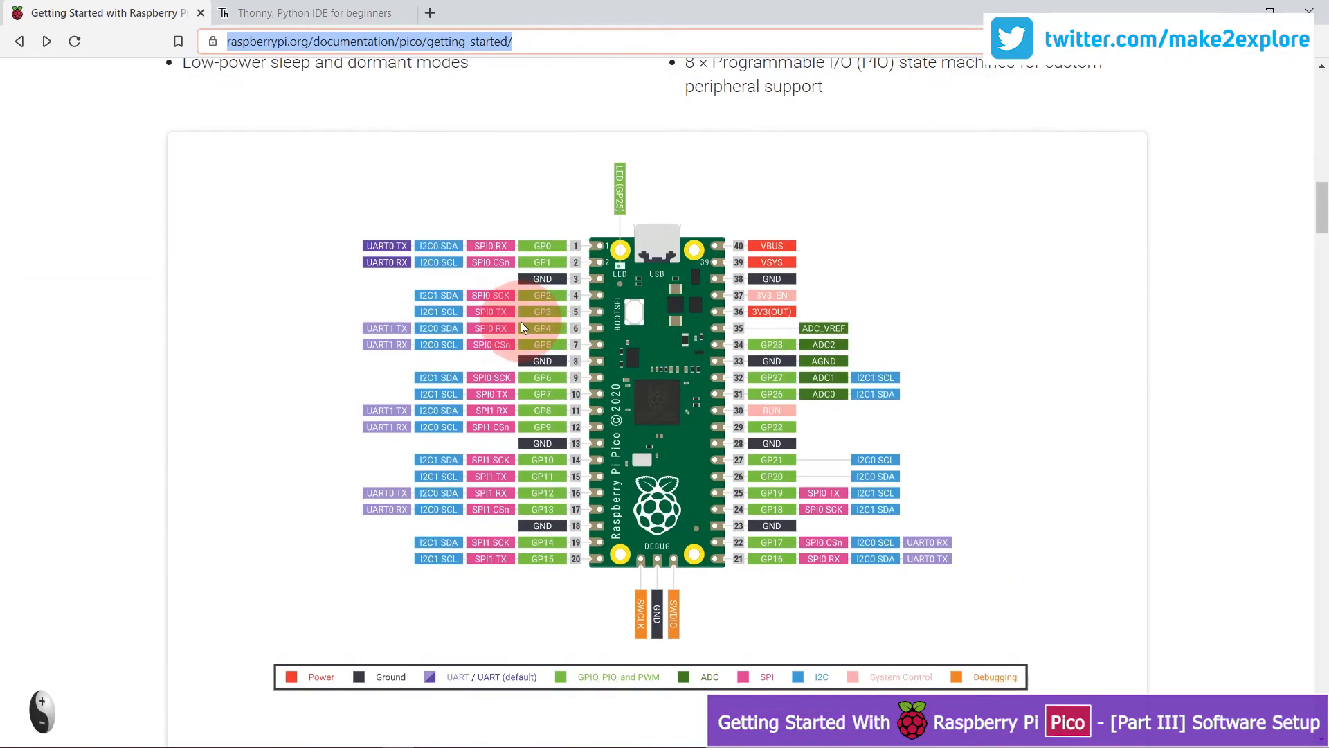
{"action": "scroll", "coordinate": [521, 327], "scroll_direction": "down", "scroll_amount": 3}
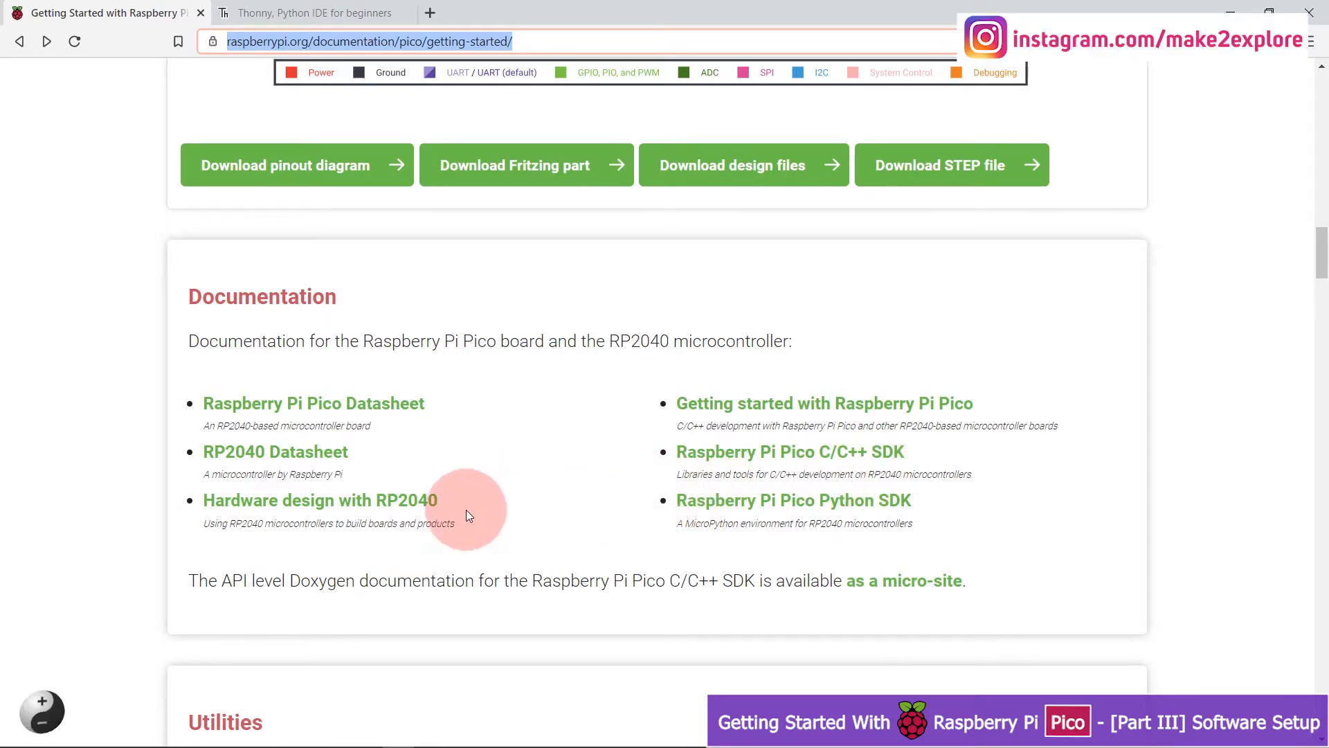
{"action": "scroll", "coordinate": [467, 509], "scroll_direction": "up", "scroll_amount": 15}
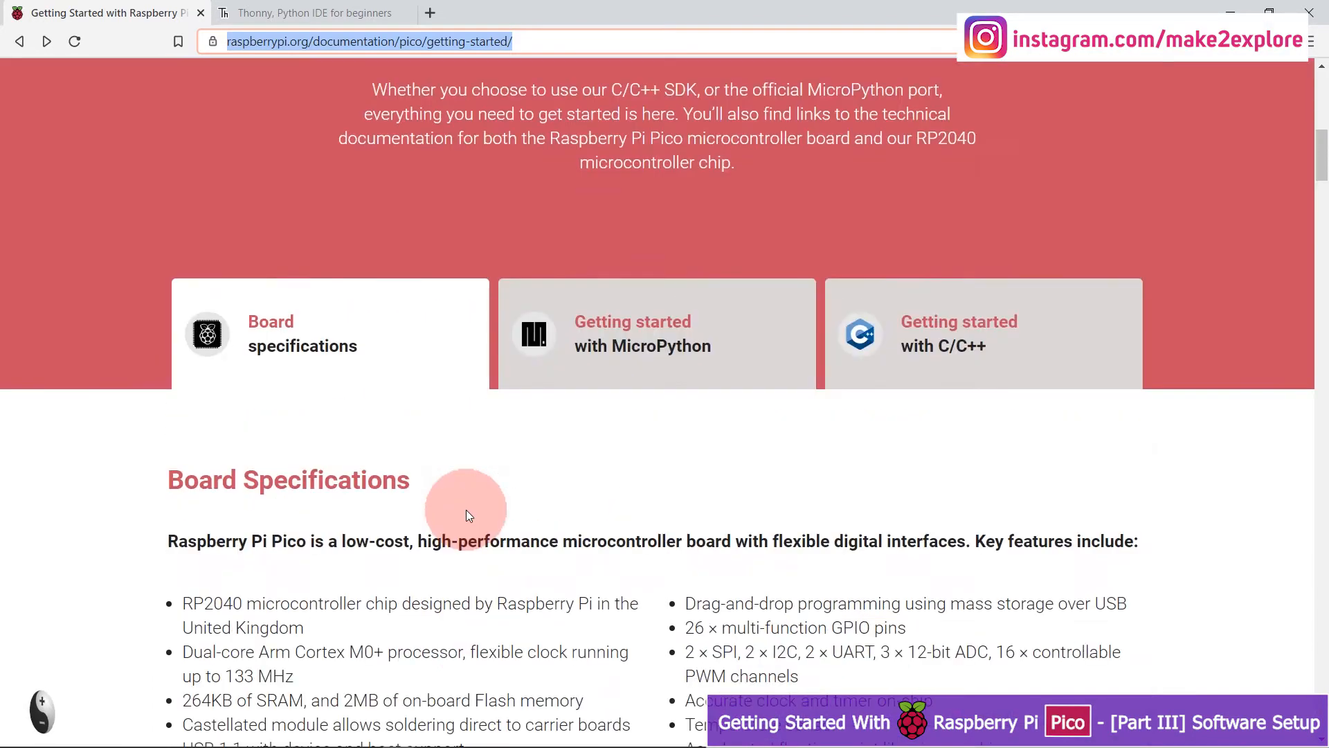
{"action": "scroll", "coordinate": [466, 509], "scroll_direction": "up", "scroll_amount": 7}
{"action": "scroll", "coordinate": [418, 297], "scroll_direction": "down", "scroll_amount": 9}
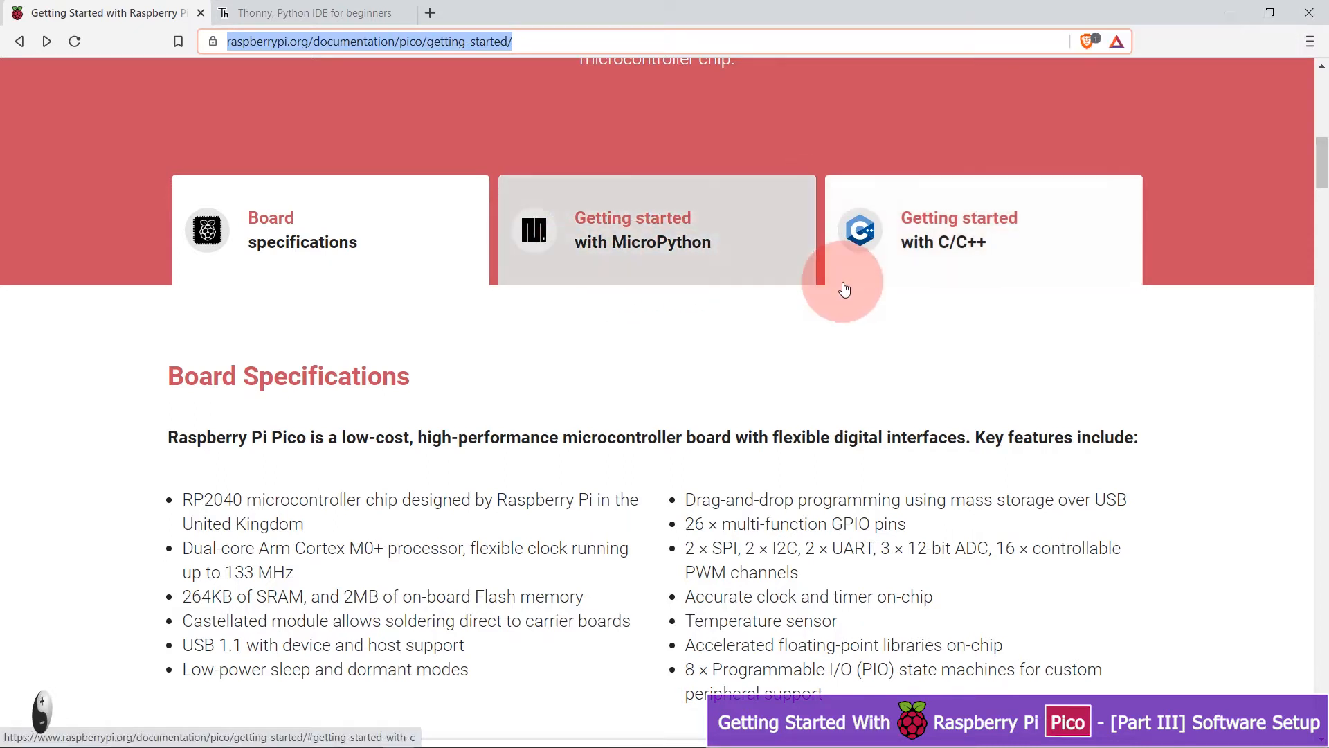
Show the page's "Getting started with MicroPython" section and go down to "What is MicroPython?".
{"action": "left_click", "coordinate": [943, 265]}
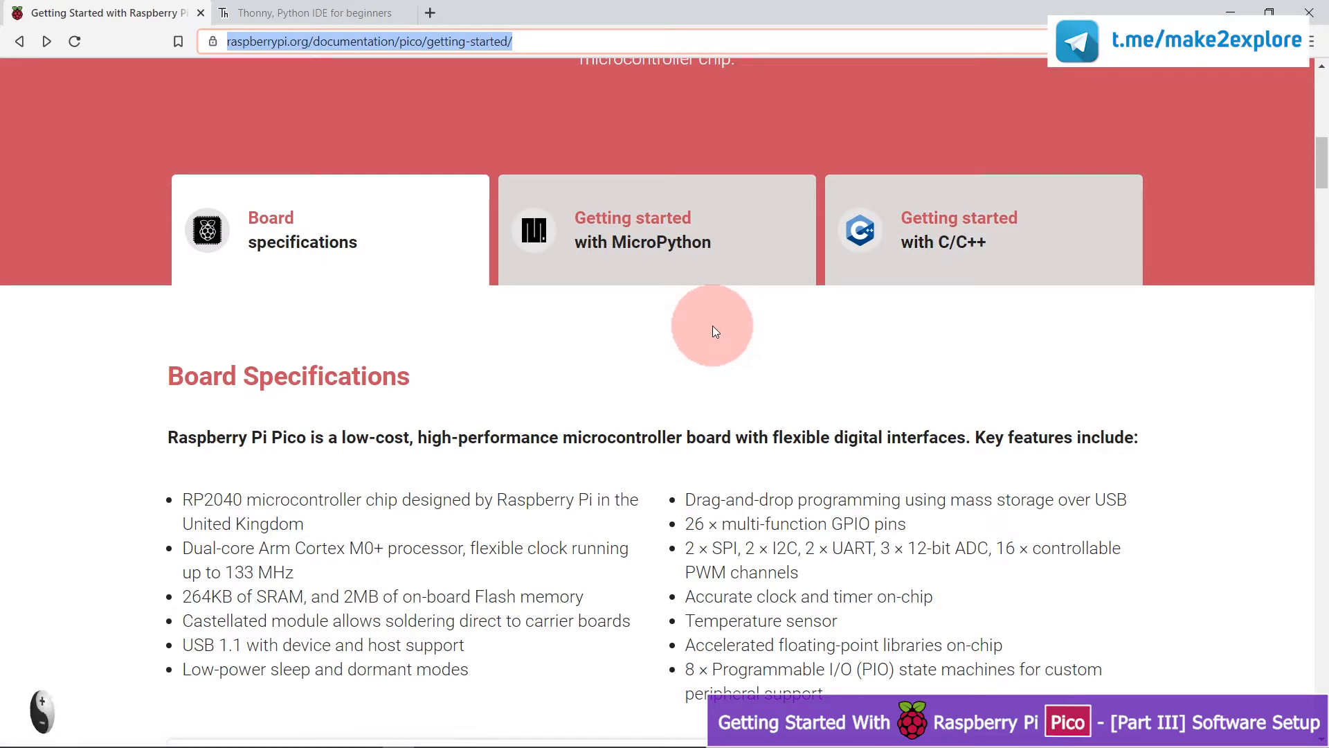
{"action": "left_click", "coordinate": [648, 244]}
{"action": "scroll", "coordinate": [648, 244], "scroll_direction": "down", "scroll_amount": 10}
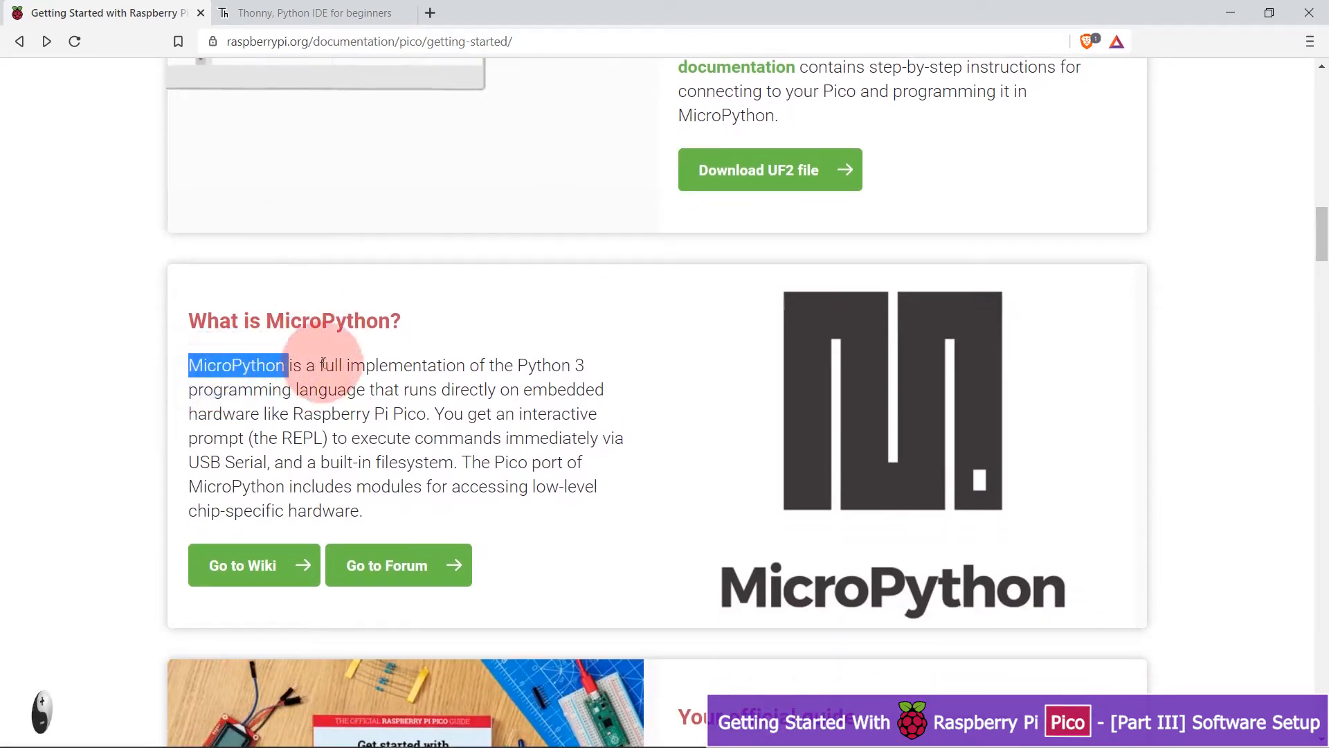
Read the "What is MicroPython?" paragraph, highlighting key words about running on embedded hardware and the REPL prompt.
{"action": "left_click_drag", "start_coordinate": [320, 366], "coordinate": [323, 394]}
{"action": "left_click", "coordinate": [490, 373]}
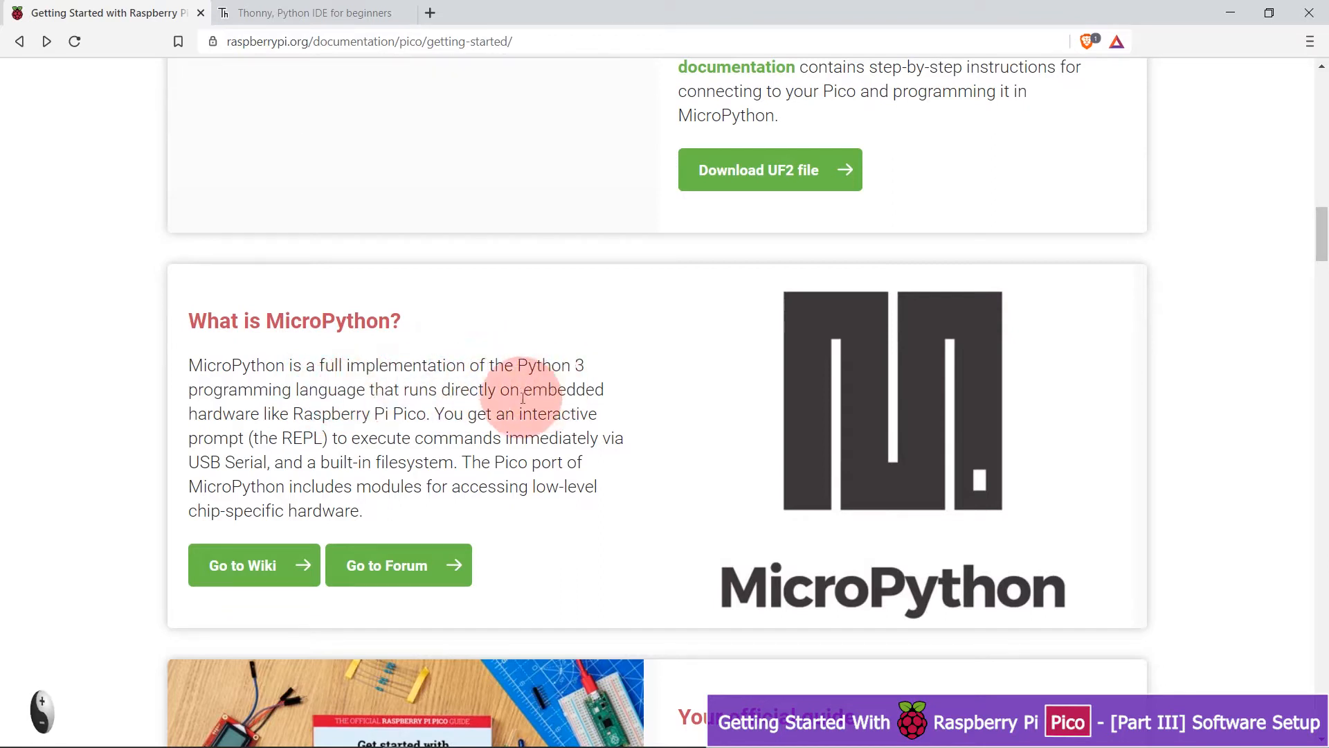
{"action": "double_click", "coordinate": [469, 389]}
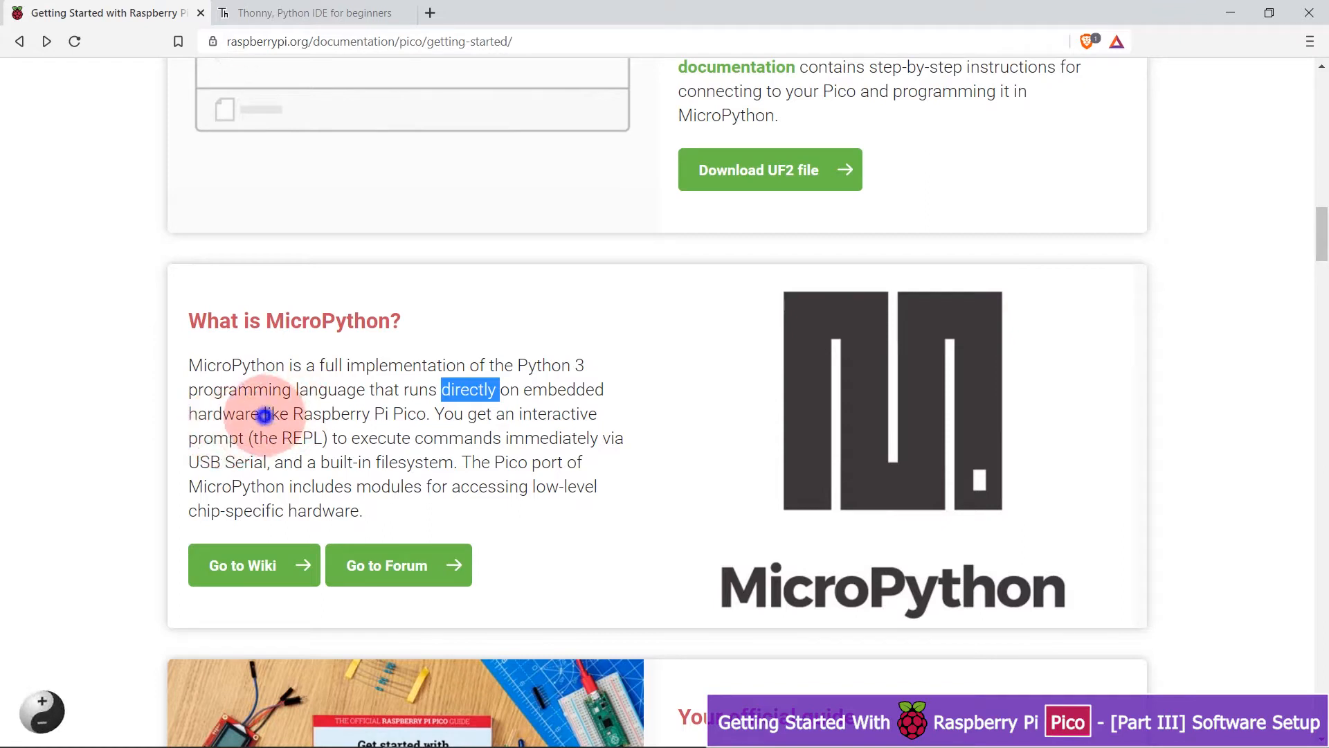
{"action": "left_click_drag", "start_coordinate": [265, 414], "coordinate": [443, 414]}
{"action": "left_click", "coordinate": [447, 416]}
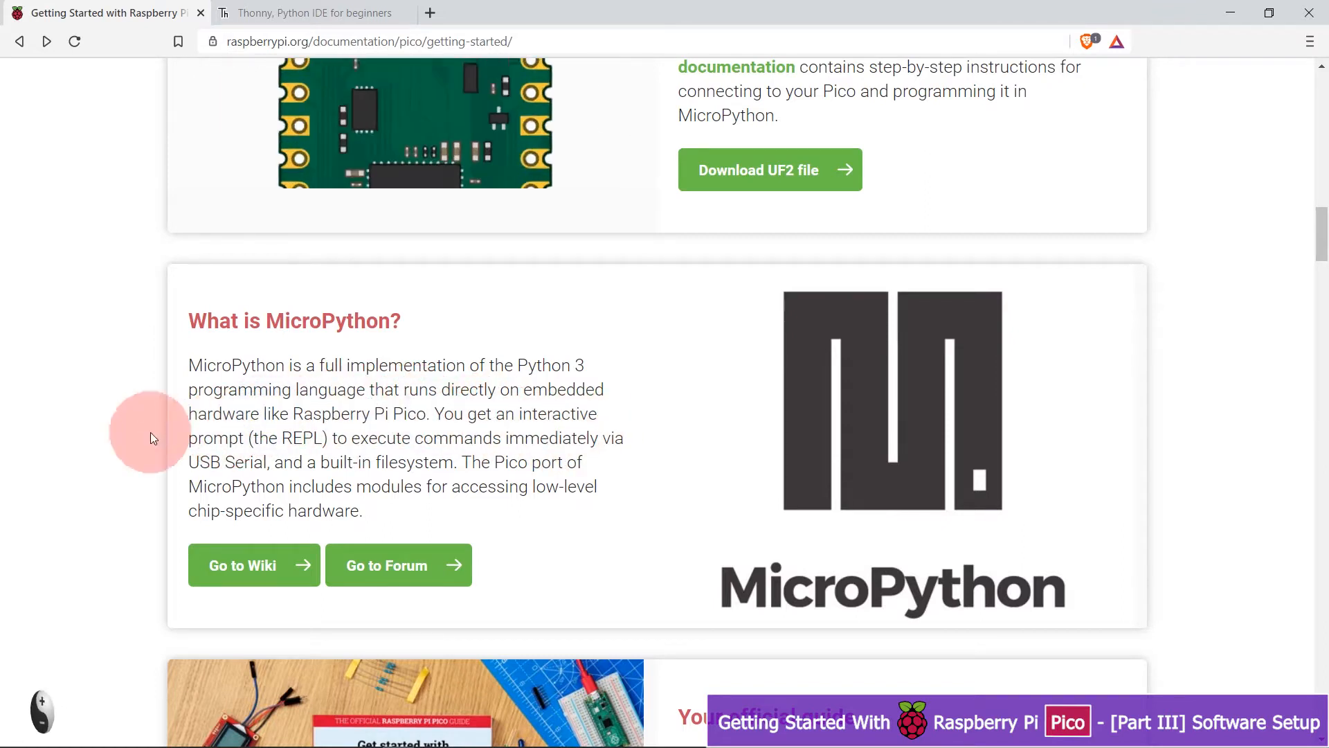
{"action": "left_click_drag", "start_coordinate": [187, 438], "coordinate": [248, 441]}
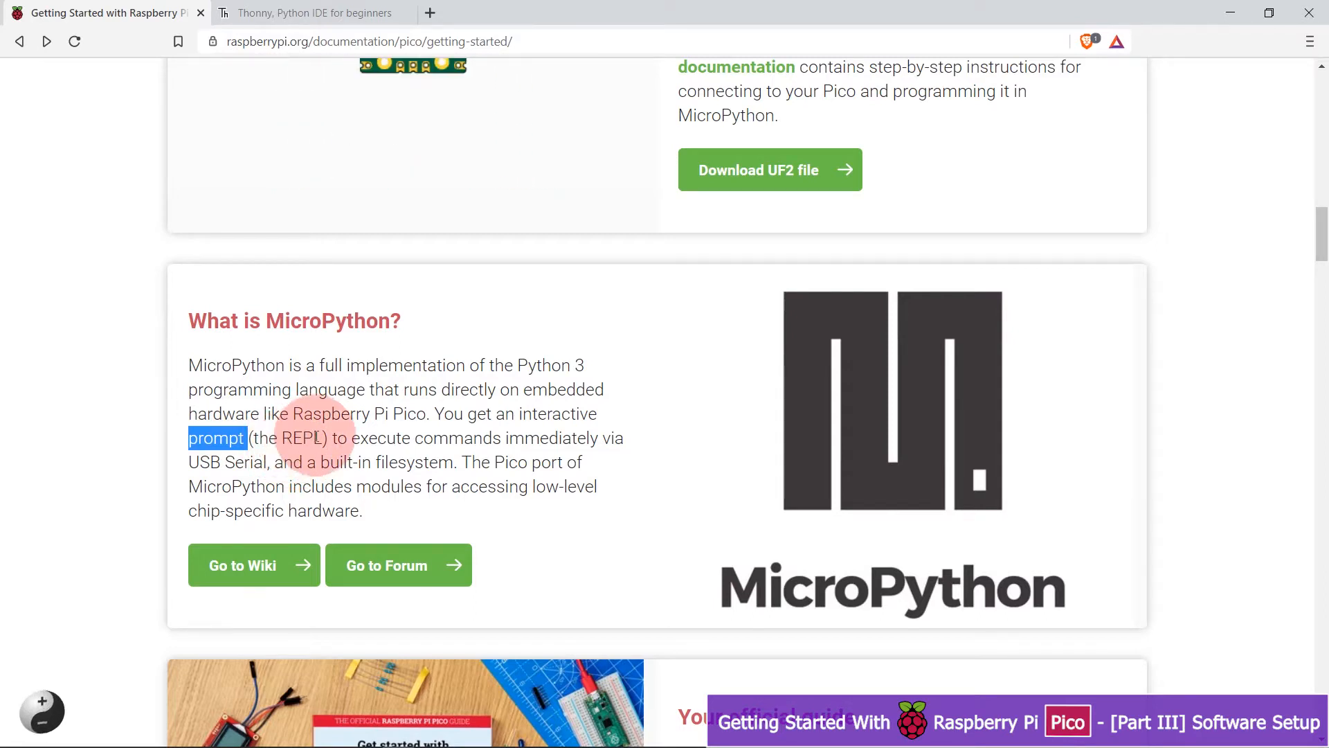
{"action": "double_click", "coordinate": [298, 438]}
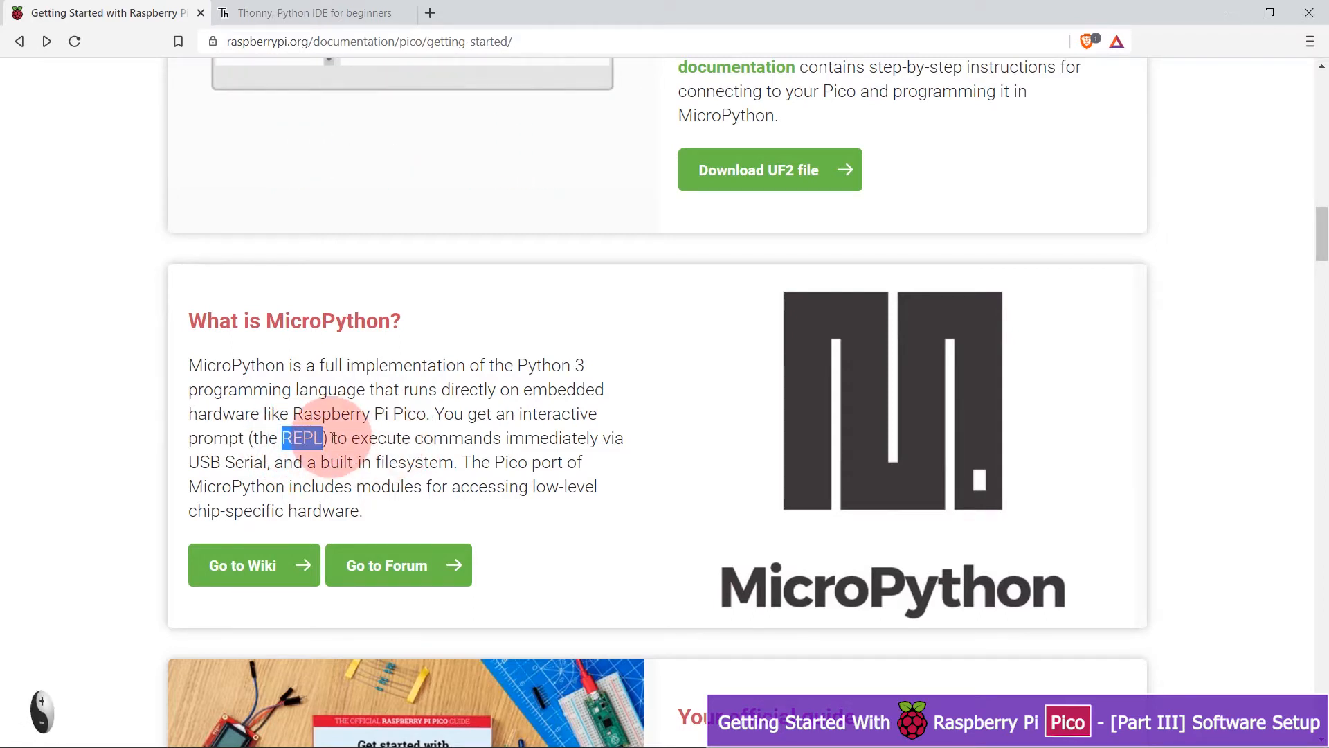
{"action": "left_click", "coordinate": [457, 442]}
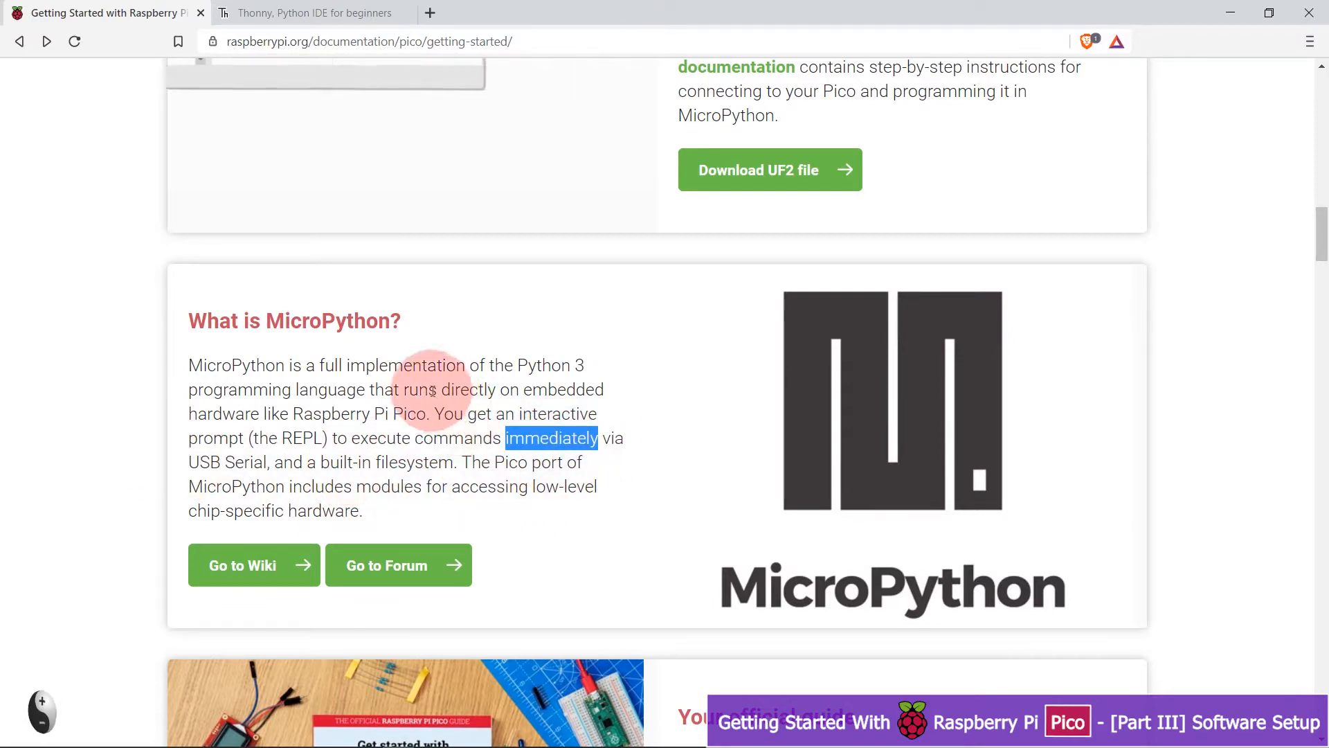
Read the "Drag and drop MicroPython" introduction on programming the Pico over USB.
{"action": "scroll", "coordinate": [367, 389], "scroll_direction": "up", "scroll_amount": 9}
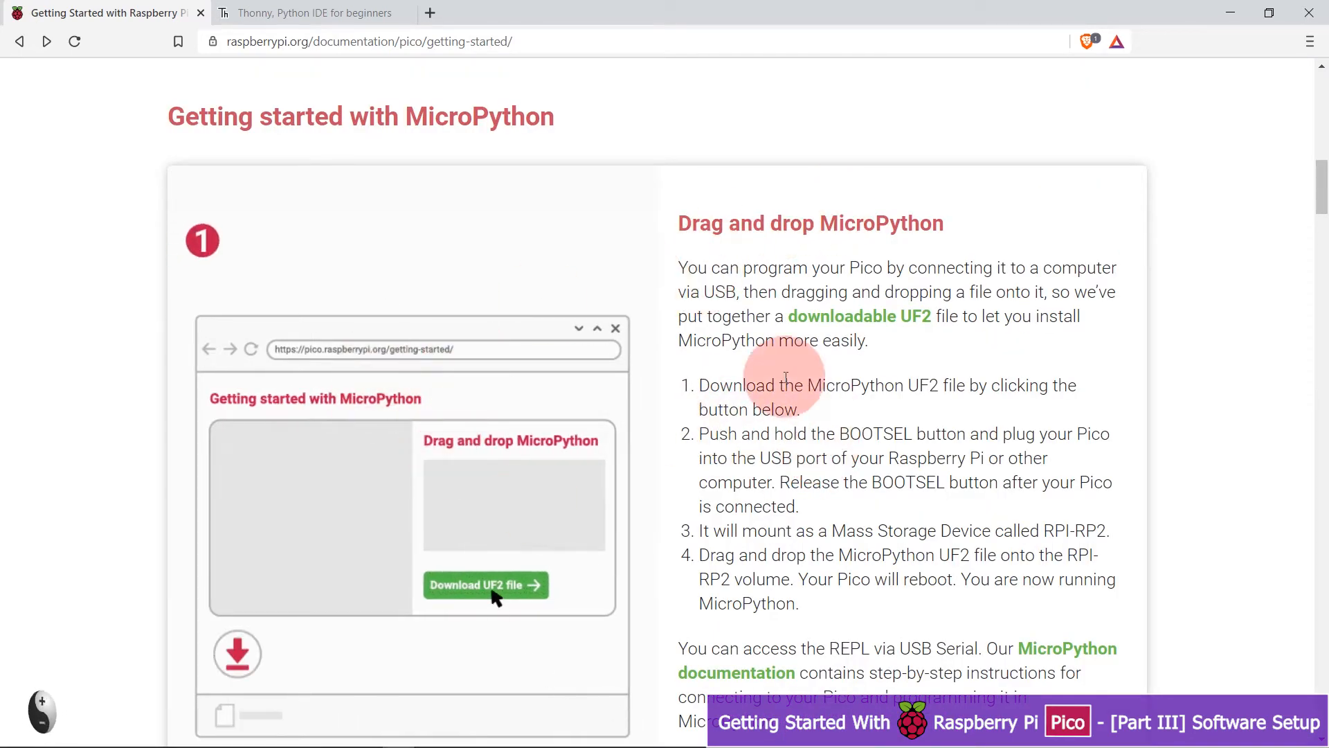
{"action": "double_click", "coordinate": [867, 266]}
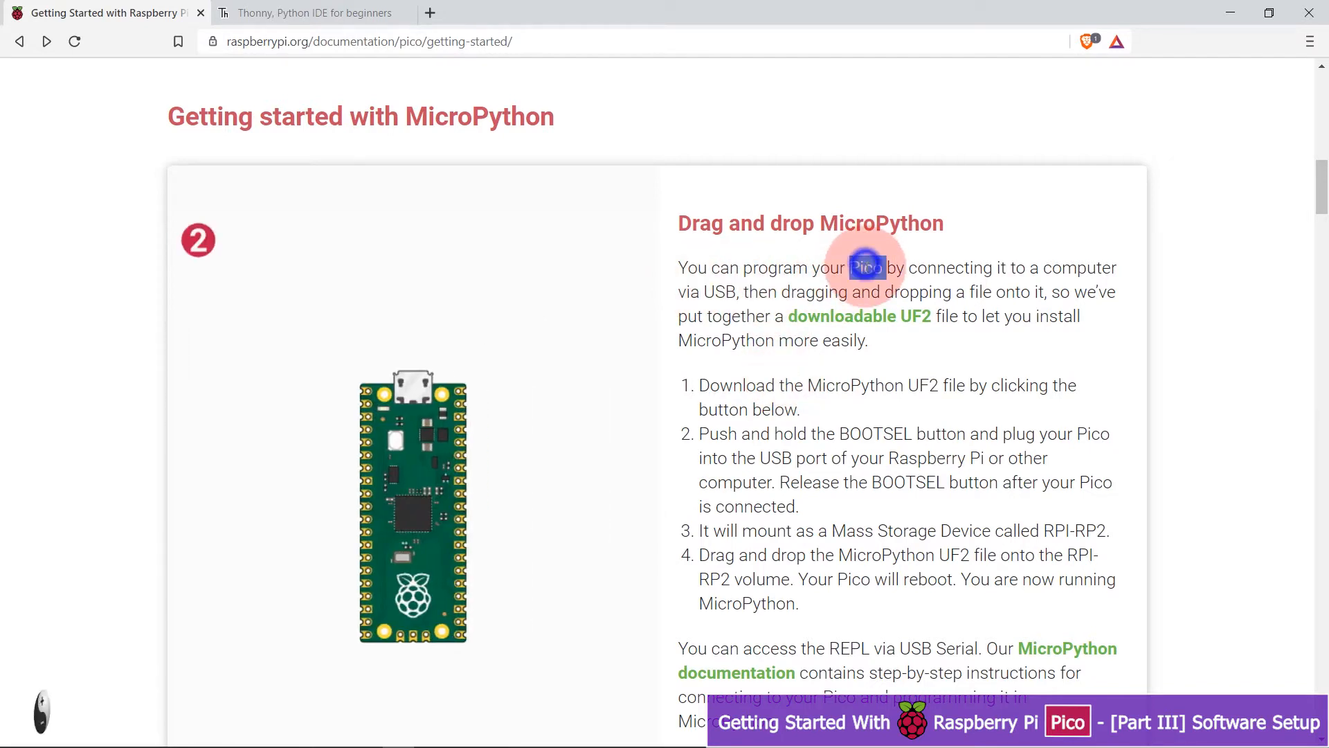
{"action": "double_click", "coordinate": [950, 267]}
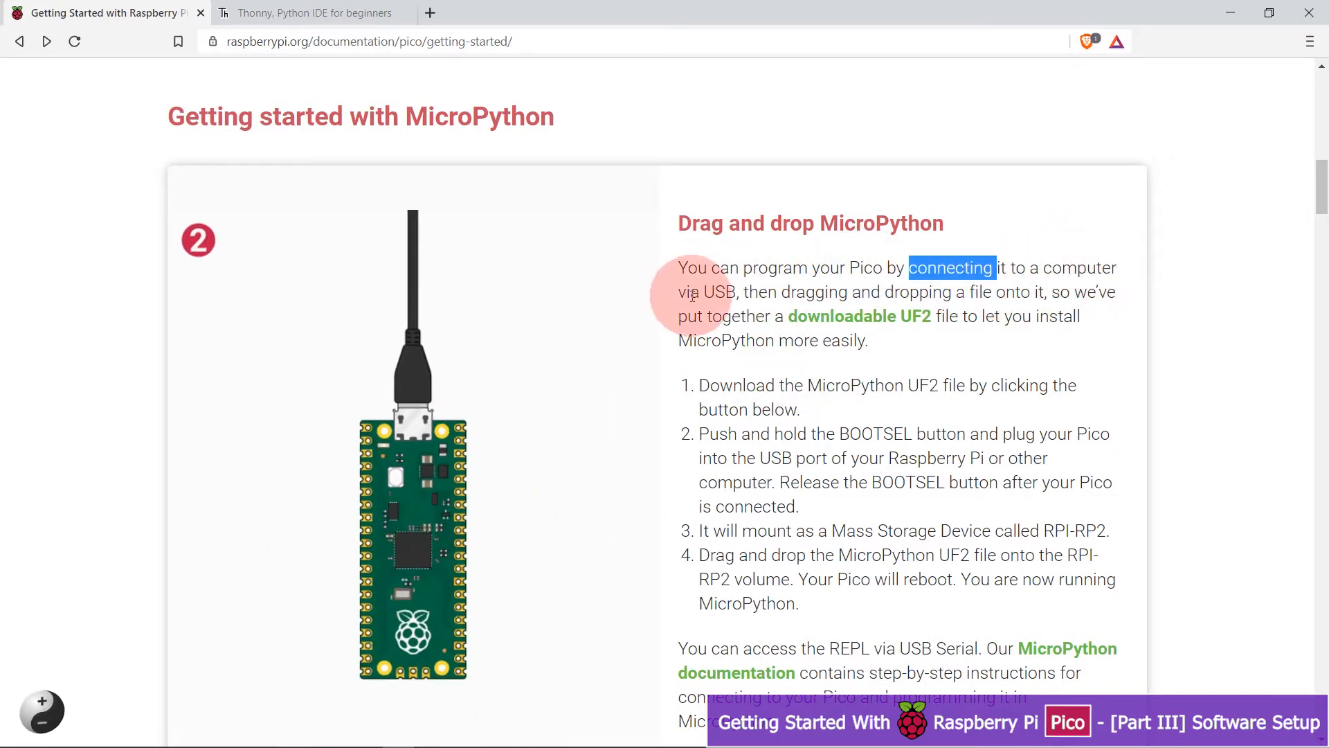
{"action": "left_click", "coordinate": [757, 289]}
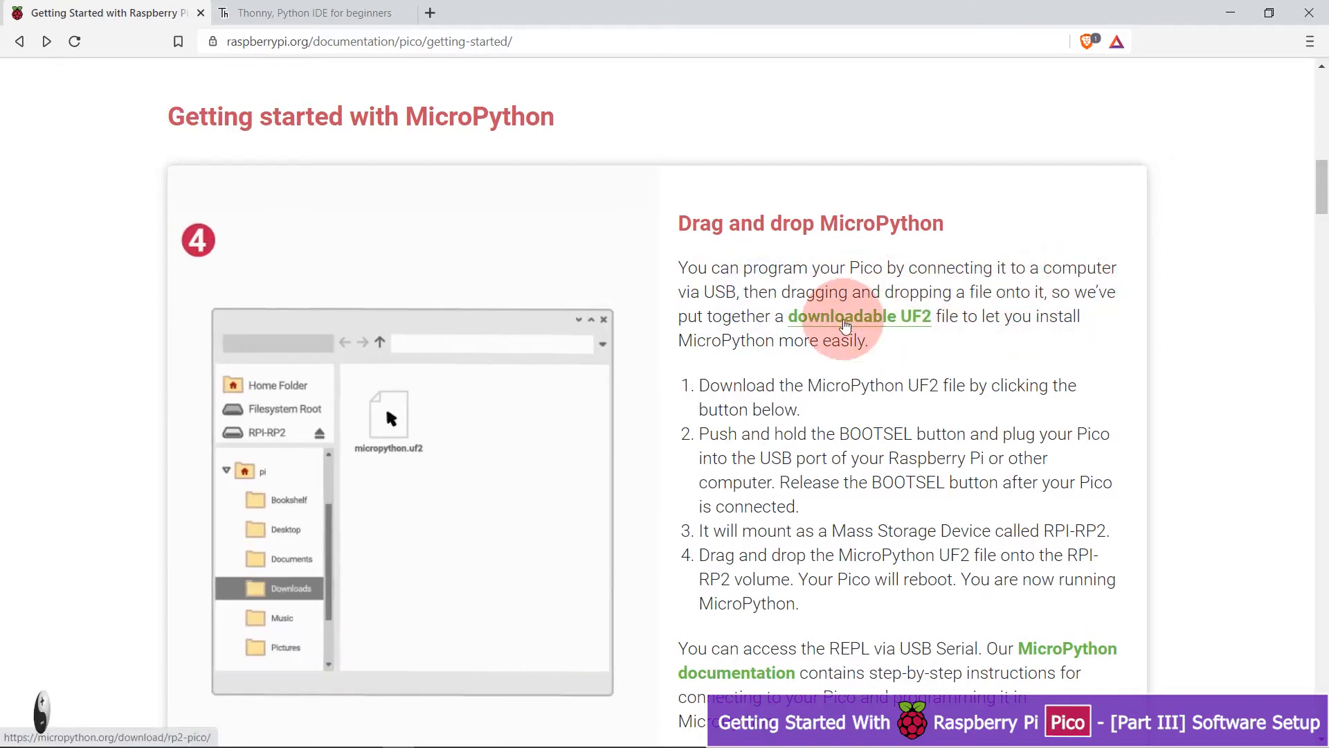
Open the "downloadable UF2" link in a new tab and view its "Firmware for Raspberry Pi Pico" page.
{"action": "right_click", "coordinate": [857, 321]}
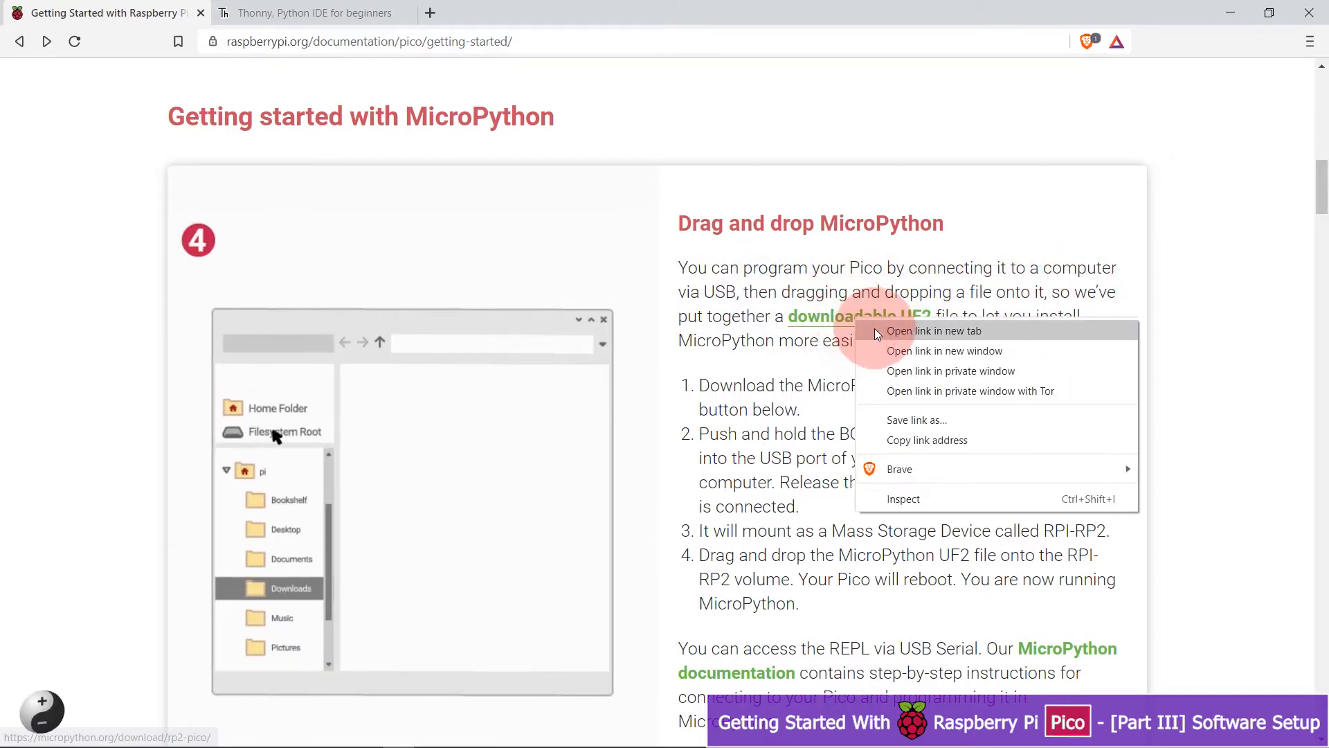
{"action": "left_click", "coordinate": [877, 332]}
{"action": "left_click", "coordinate": [350, 10]}
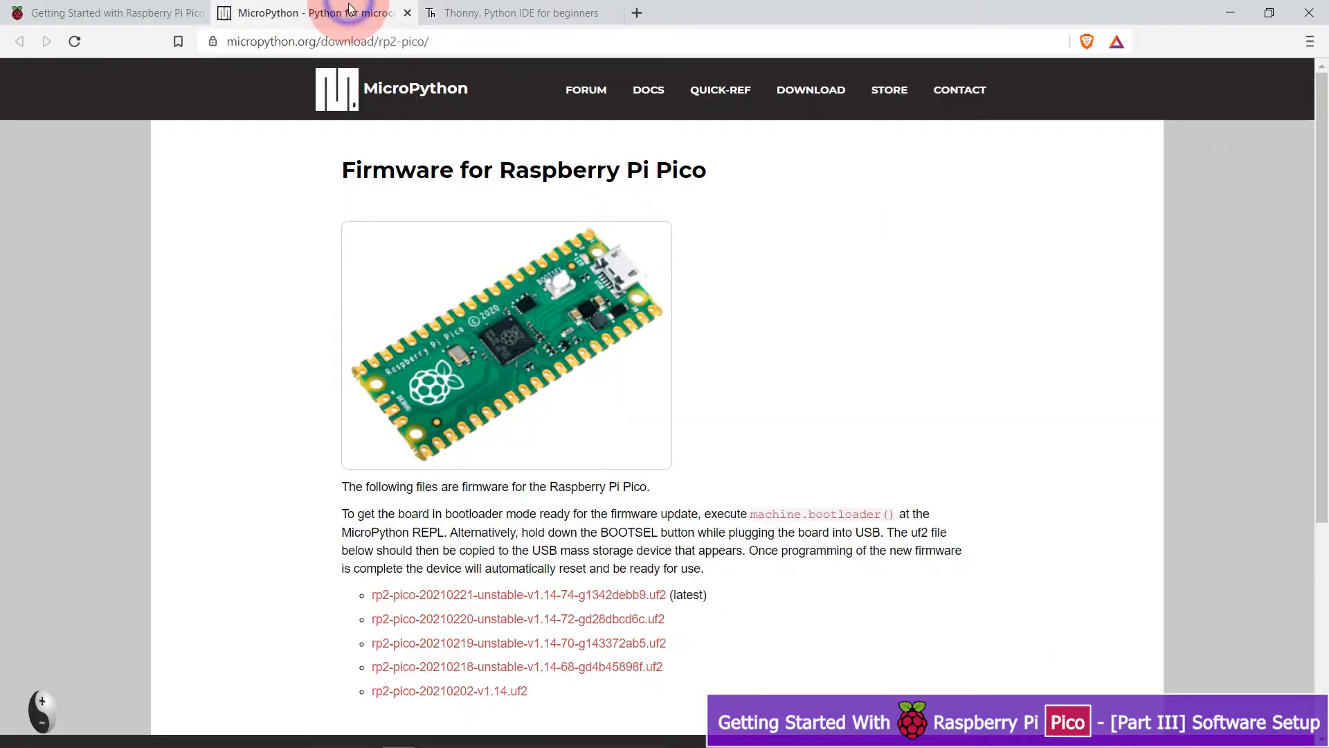
{"action": "left_click", "coordinate": [327, 44]}
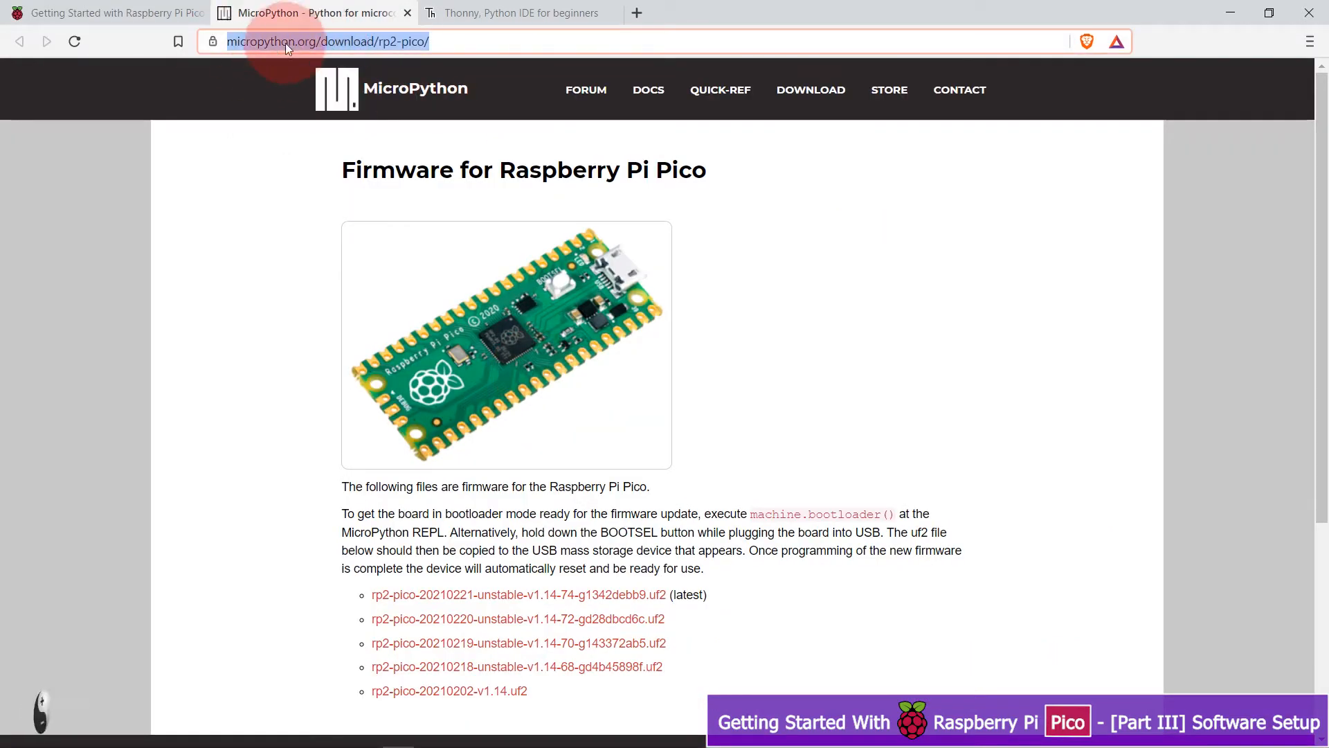
{"action": "left_click_drag", "start_coordinate": [342, 171], "coordinate": [719, 162]}
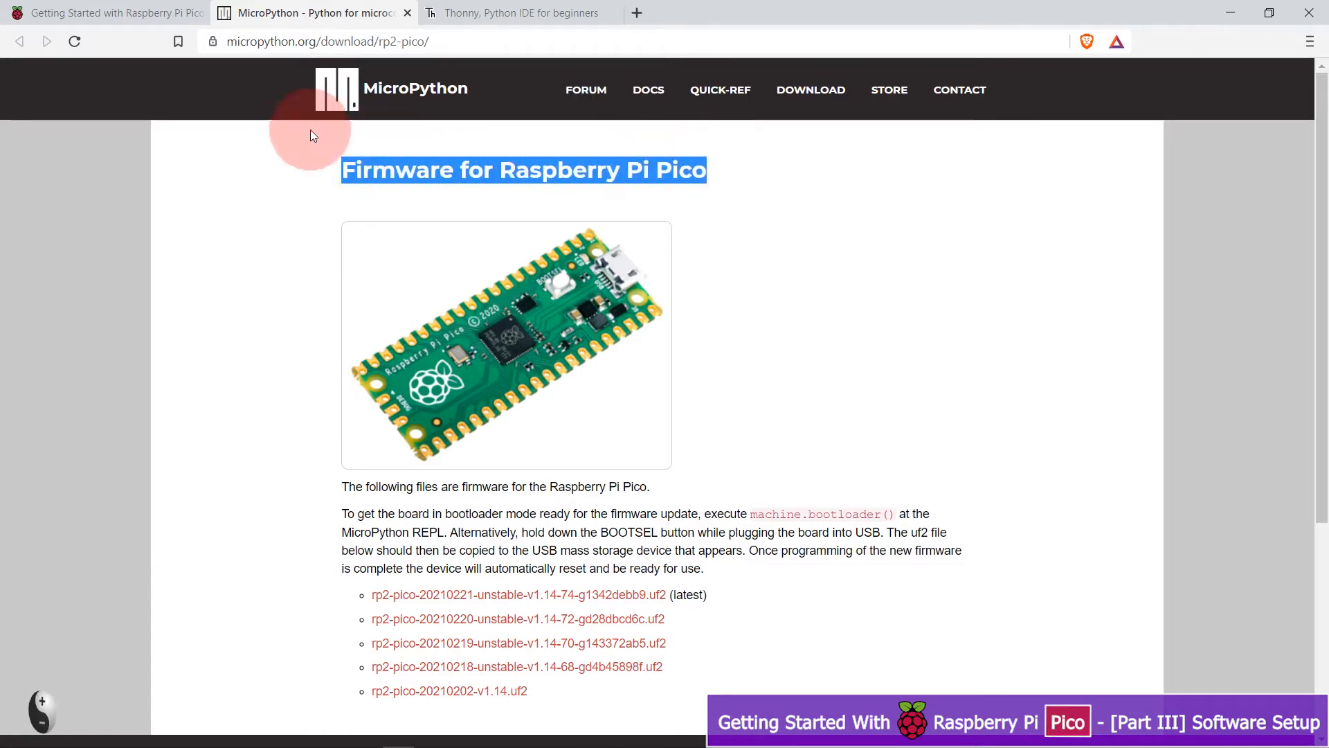
Download the latest firmware file rp2-pico-20210221-unstable-v1.14-74-g1342debb9.uf2 to the Downloads folder.
{"action": "scroll", "coordinate": [611, 411], "scroll_direction": "down", "scroll_amount": 3}
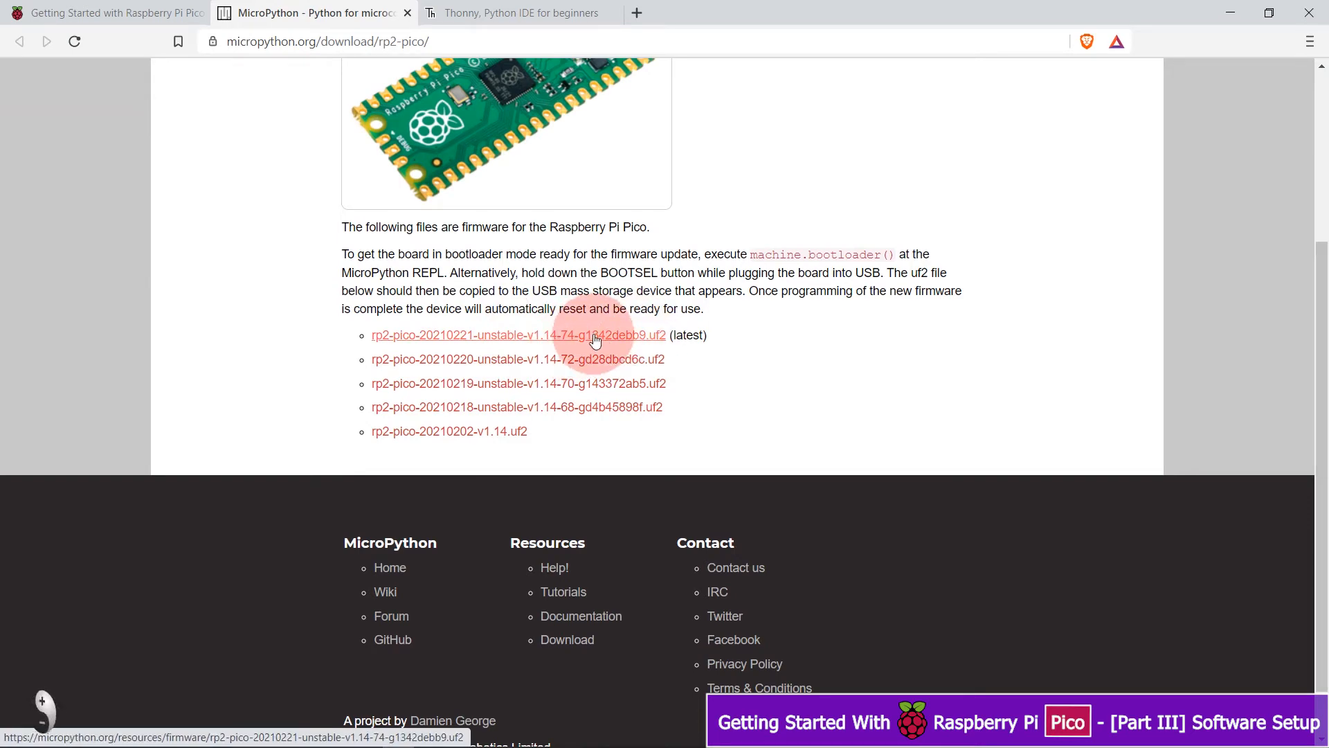
{"action": "scroll", "coordinate": [595, 340], "scroll_direction": "up", "scroll_amount": 2}
{"action": "left_click", "coordinate": [582, 508]}
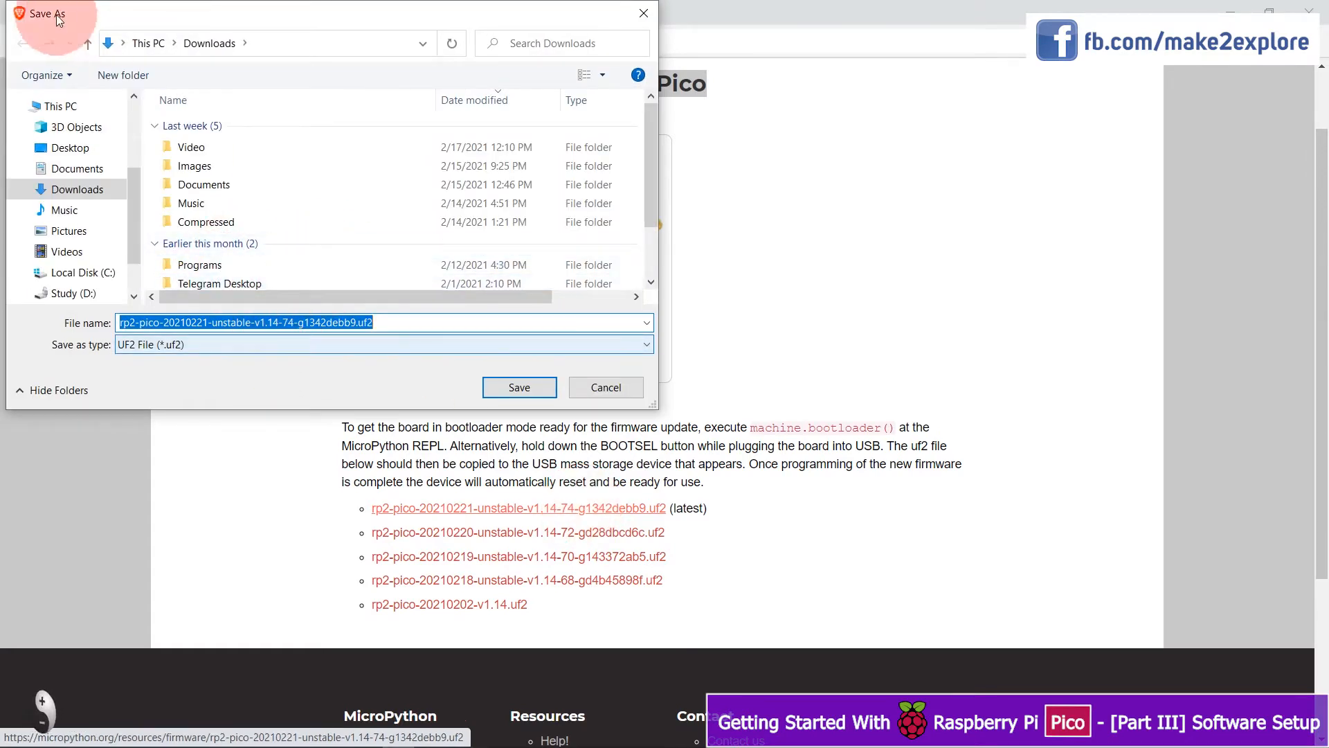
{"action": "left_click", "coordinate": [532, 388]}
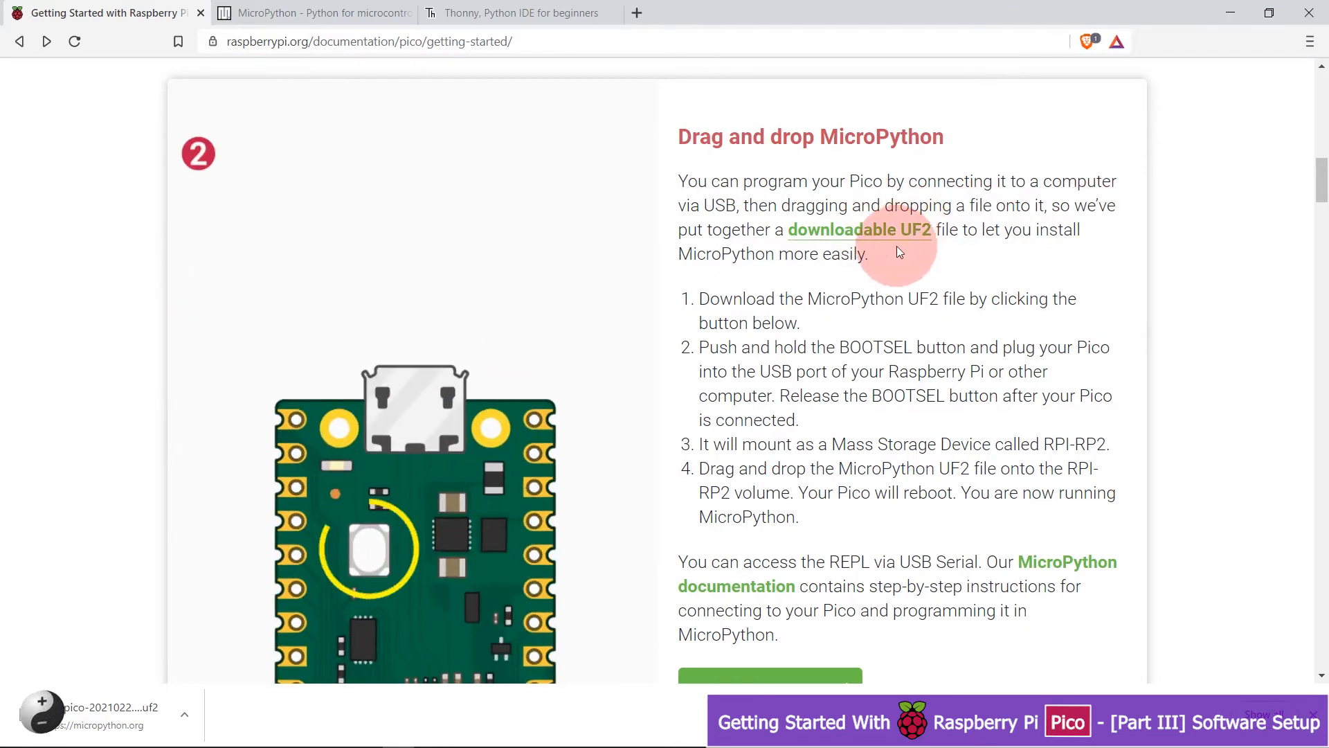
Return to the getting-started page and read the instruction on holding and releasing the BOOTSEL button while connecting the Pico.
{"action": "scroll", "coordinate": [692, 303], "scroll_direction": "down", "scroll_amount": 1}
{"action": "left_click_drag", "start_coordinate": [701, 260], "coordinate": [740, 261]}
{"action": "double_click", "coordinate": [799, 261]}
{"action": "left_click", "coordinate": [875, 262]}
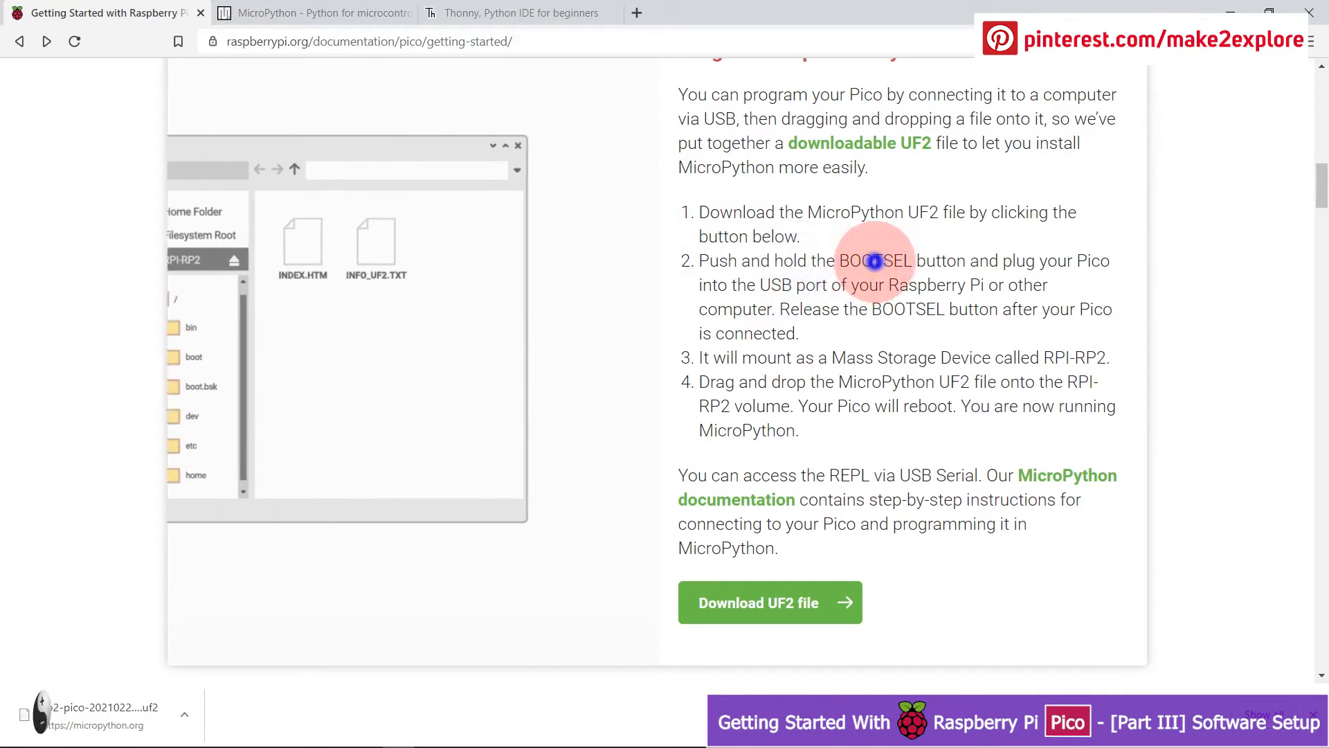
{"action": "double_click", "coordinate": [875, 262]}
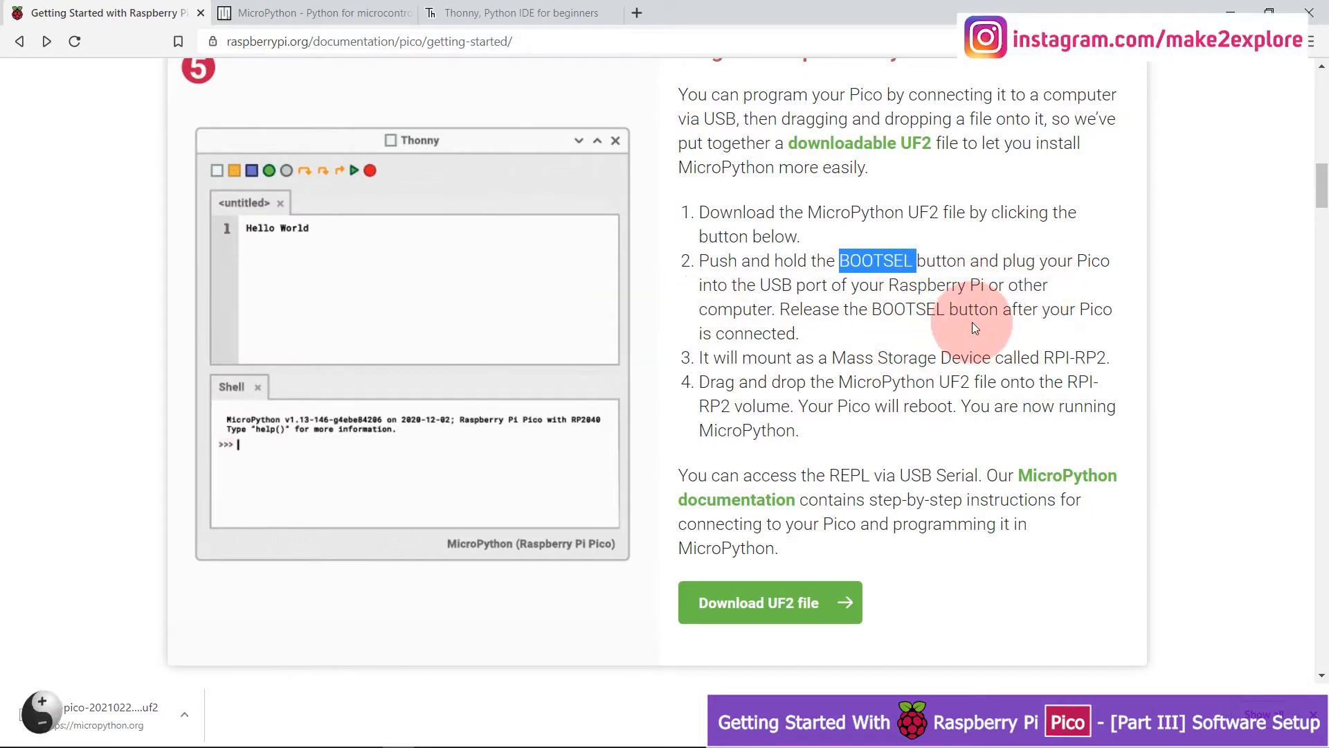
{"action": "double_click", "coordinate": [903, 308]}
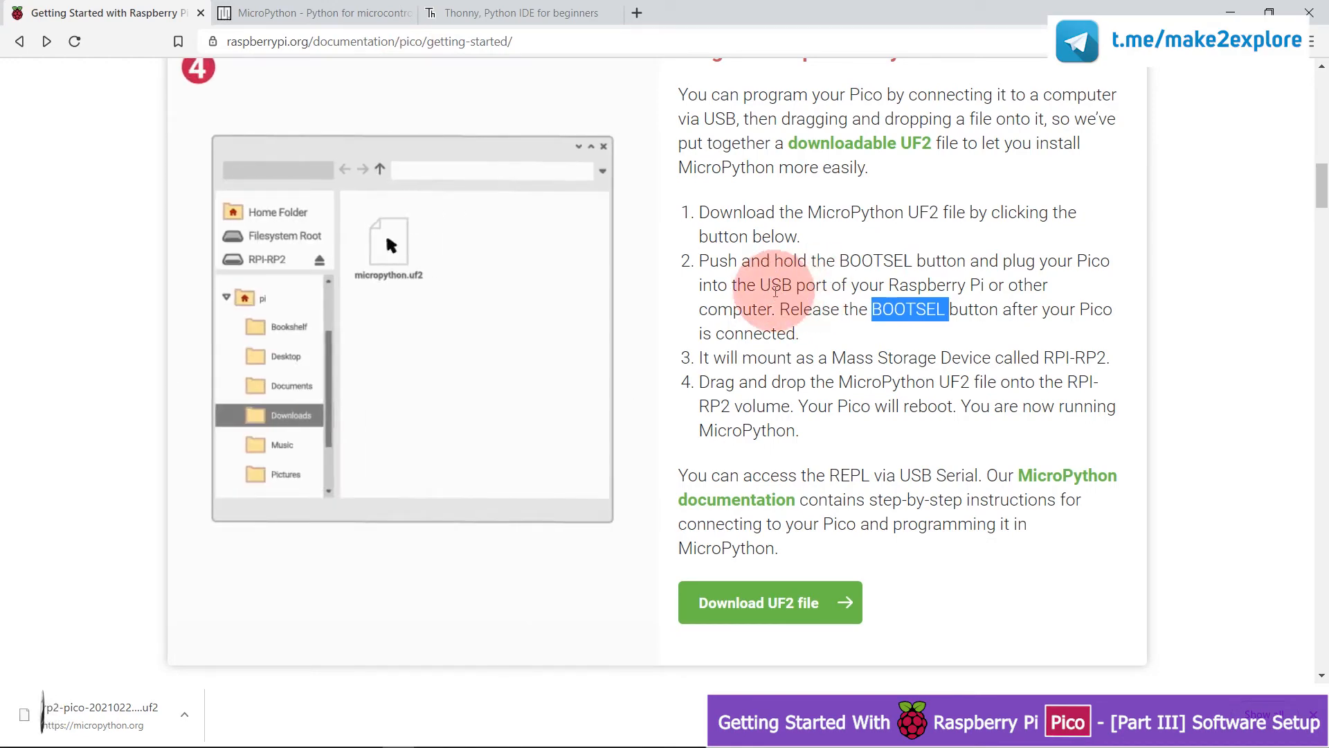
Read instructions 3 and 4 on the RPI-RP2 mass storage device and copying the MicroPython UF2 file onto it.
{"action": "left_click_drag", "start_coordinate": [699, 357], "coordinate": [839, 359]}
{"action": "left_click", "coordinate": [840, 360]}
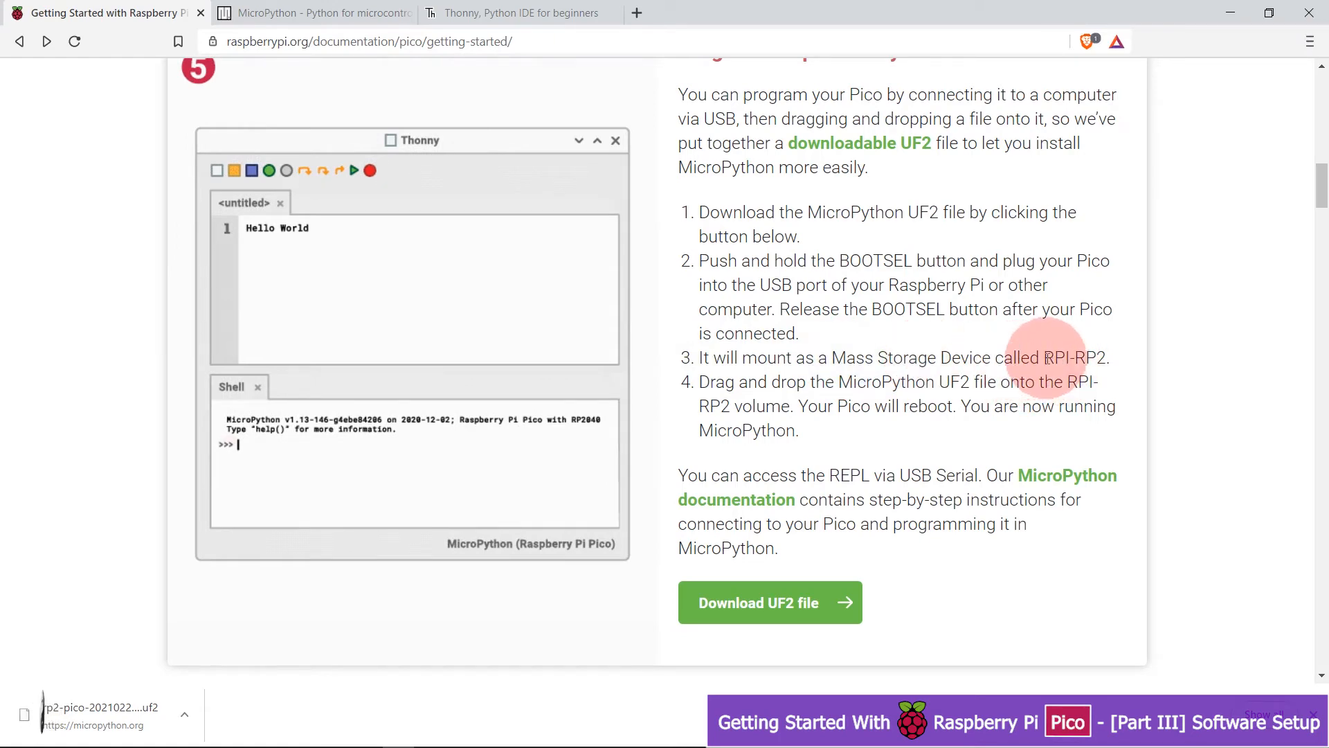
{"action": "left_click_drag", "start_coordinate": [1045, 357], "coordinate": [1107, 358]}
{"action": "left_click_drag", "start_coordinate": [740, 381], "coordinate": [747, 382]}
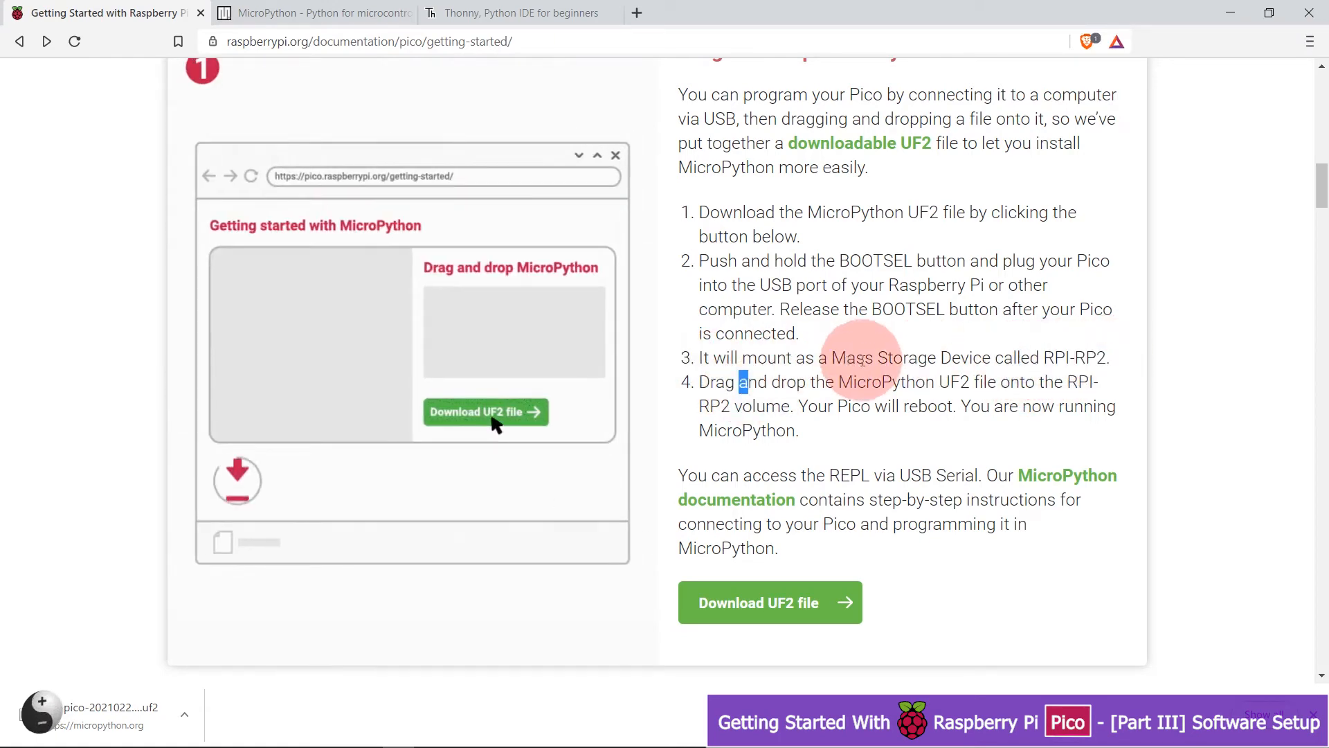
{"action": "left_click", "coordinate": [753, 380]}
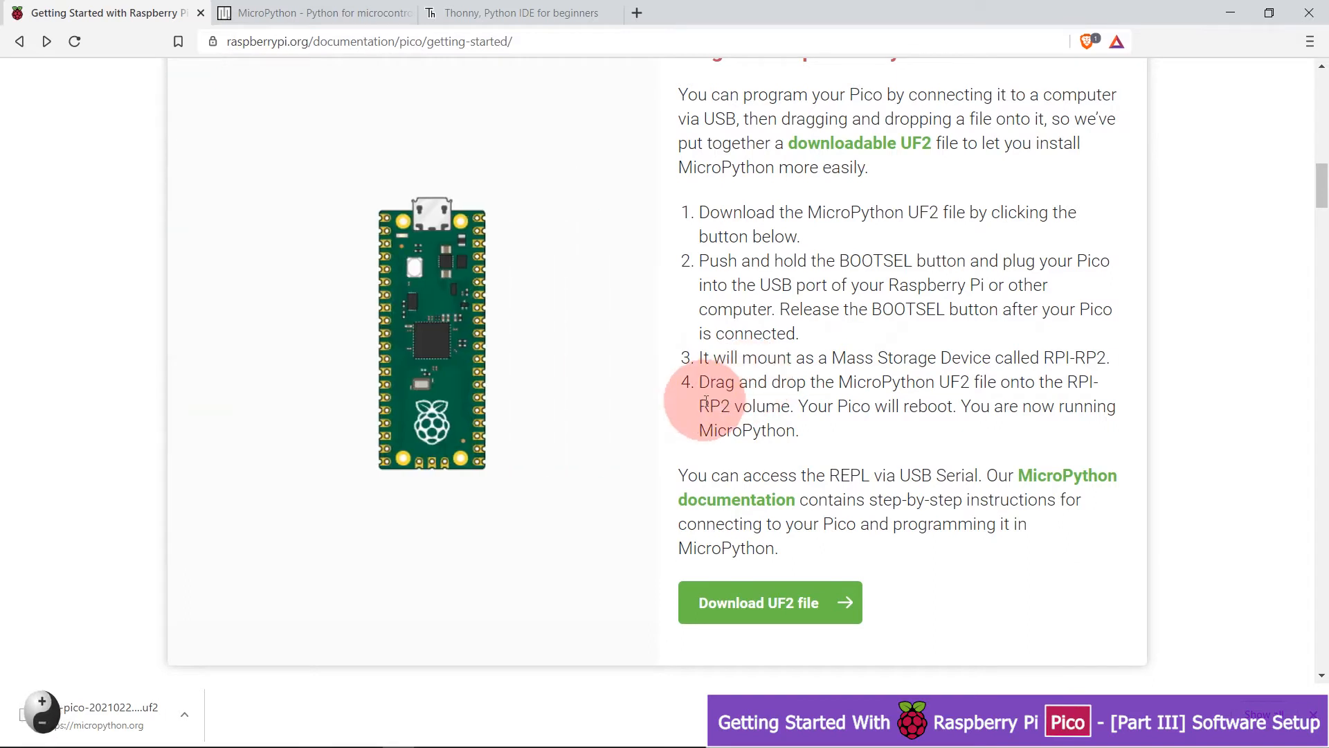
{"action": "double_click", "coordinate": [713, 381]}
{"action": "double_click", "coordinate": [784, 381]}
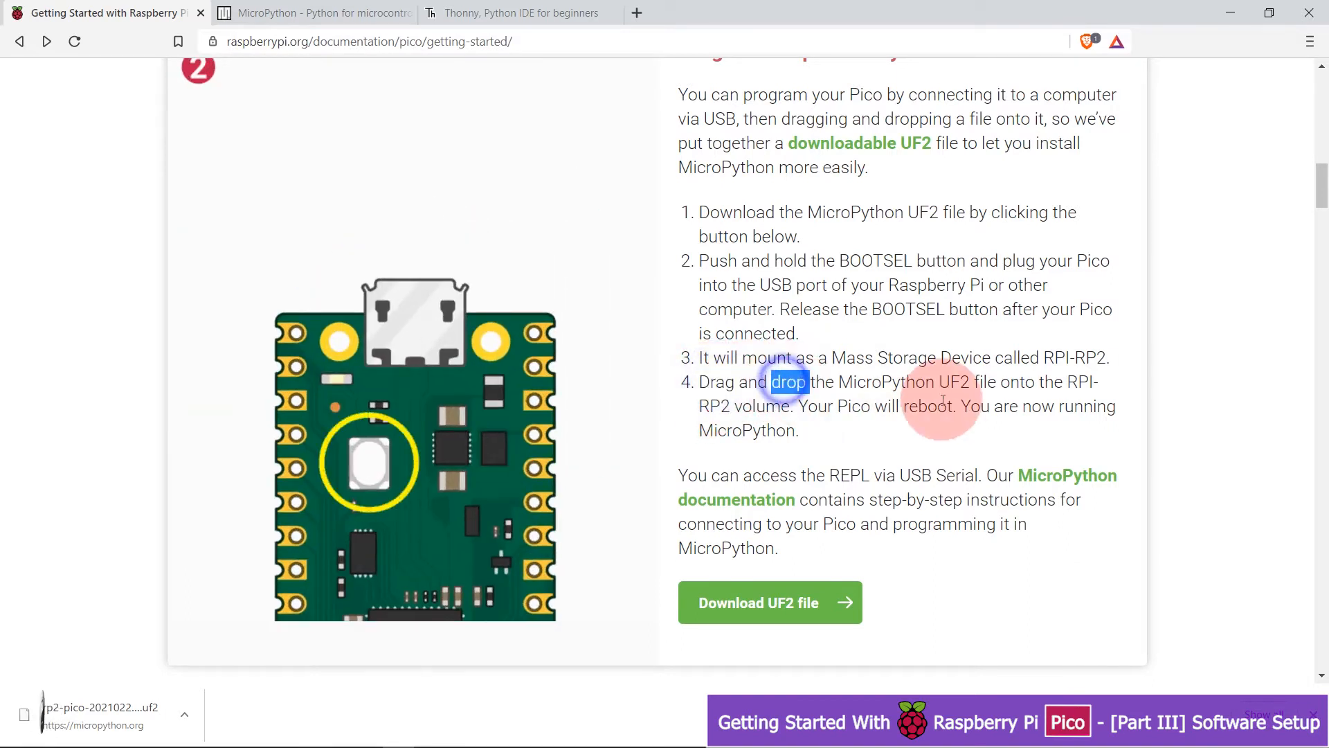
{"action": "double_click", "coordinate": [926, 382]}
{"action": "double_click", "coordinate": [952, 382]}
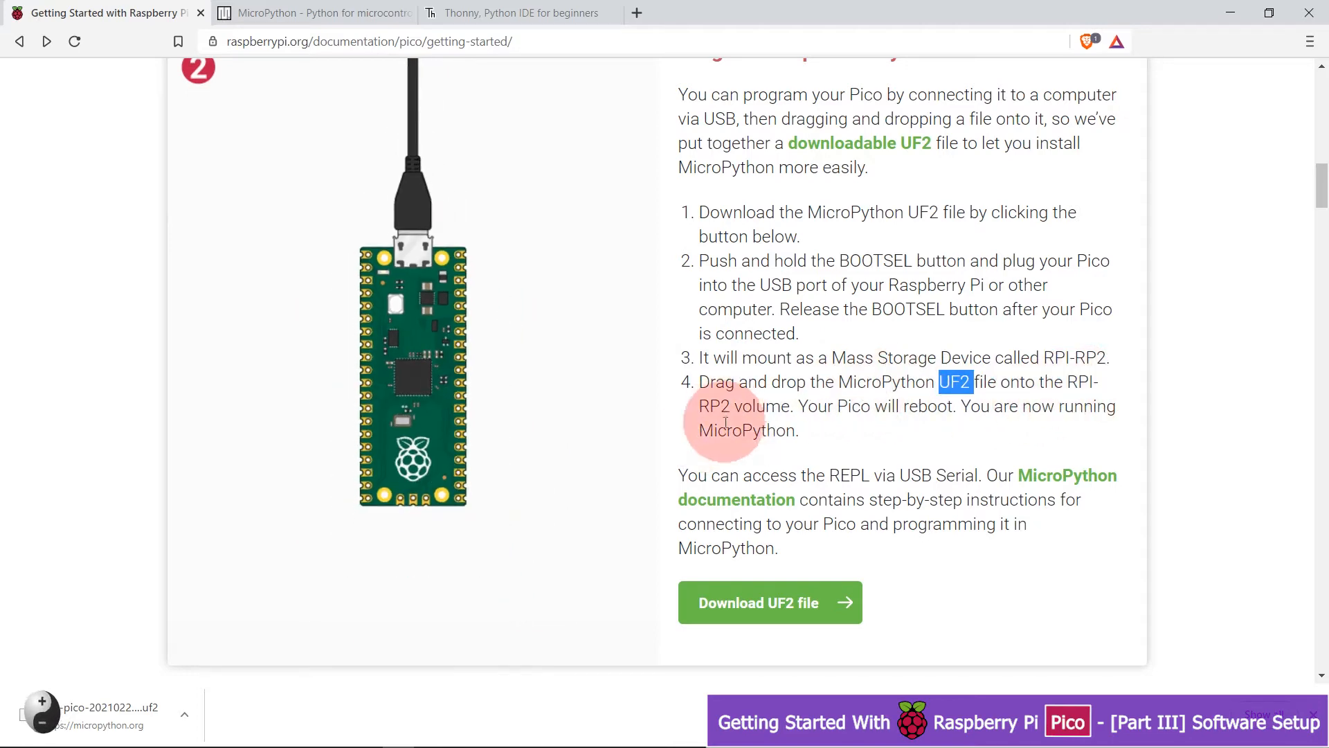
{"action": "left_click", "coordinate": [776, 412]}
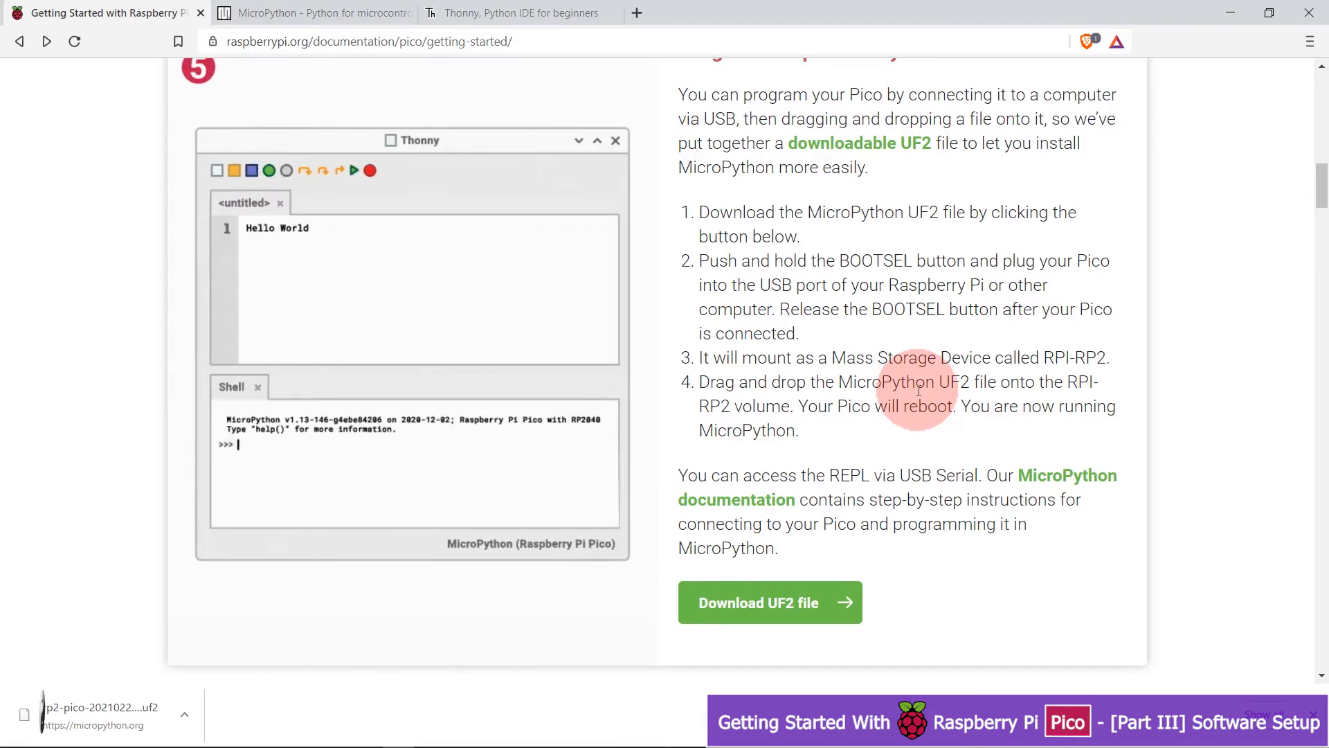
Switch to the Computer Management window showing Device Manager.
{"action": "key", "text": "alt+Tab"}
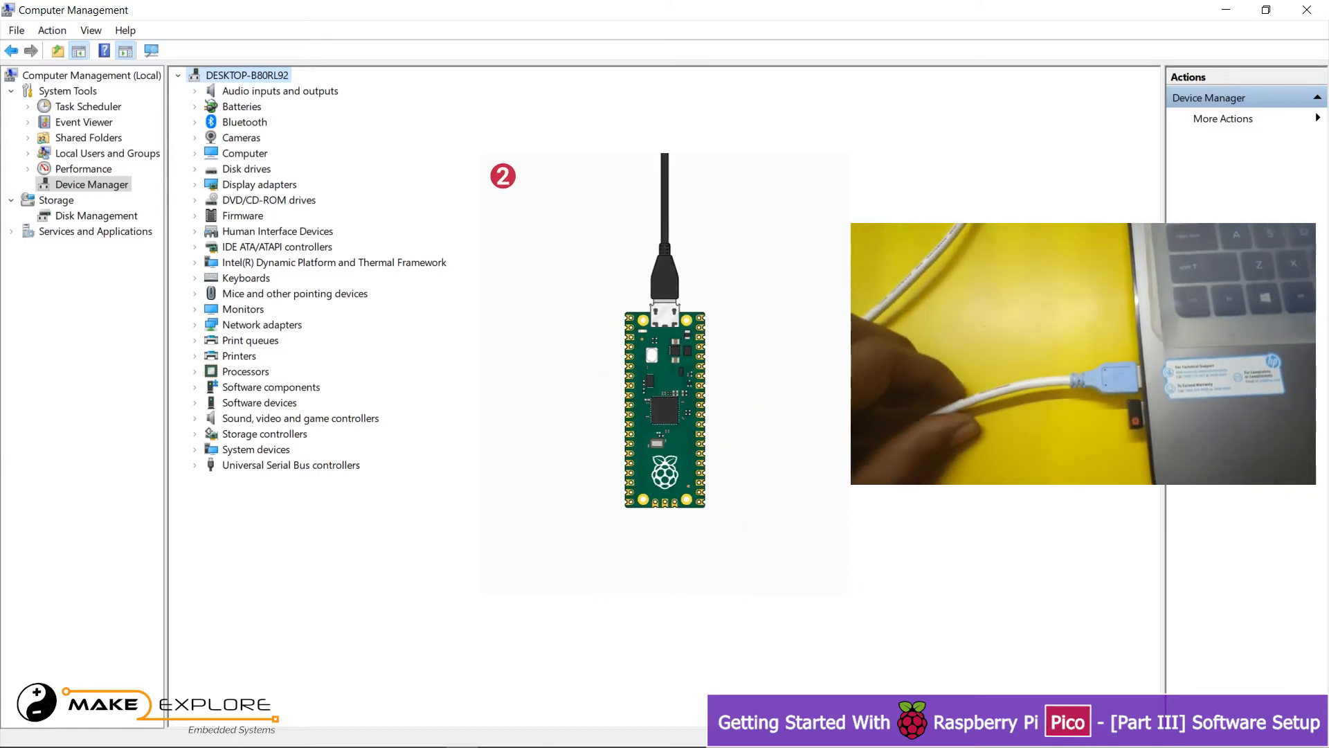
Check for the connected Pico in Device Manager and This PC, and compare its drive name with RPI-RP2 in the getting-started instructions.
{"action": "scroll", "coordinate": [917, 390], "scroll_direction": "down", "scroll_amount": 2}
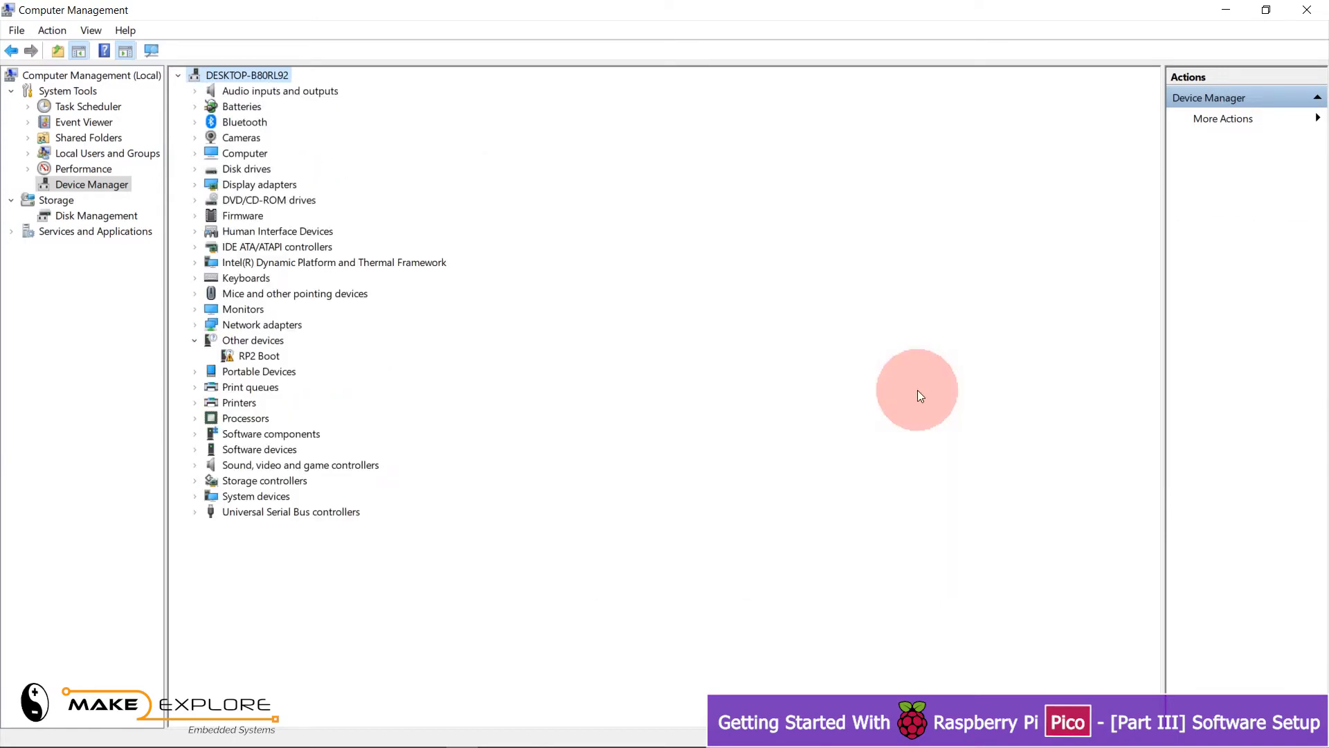
{"action": "left_click", "coordinate": [249, 355]}
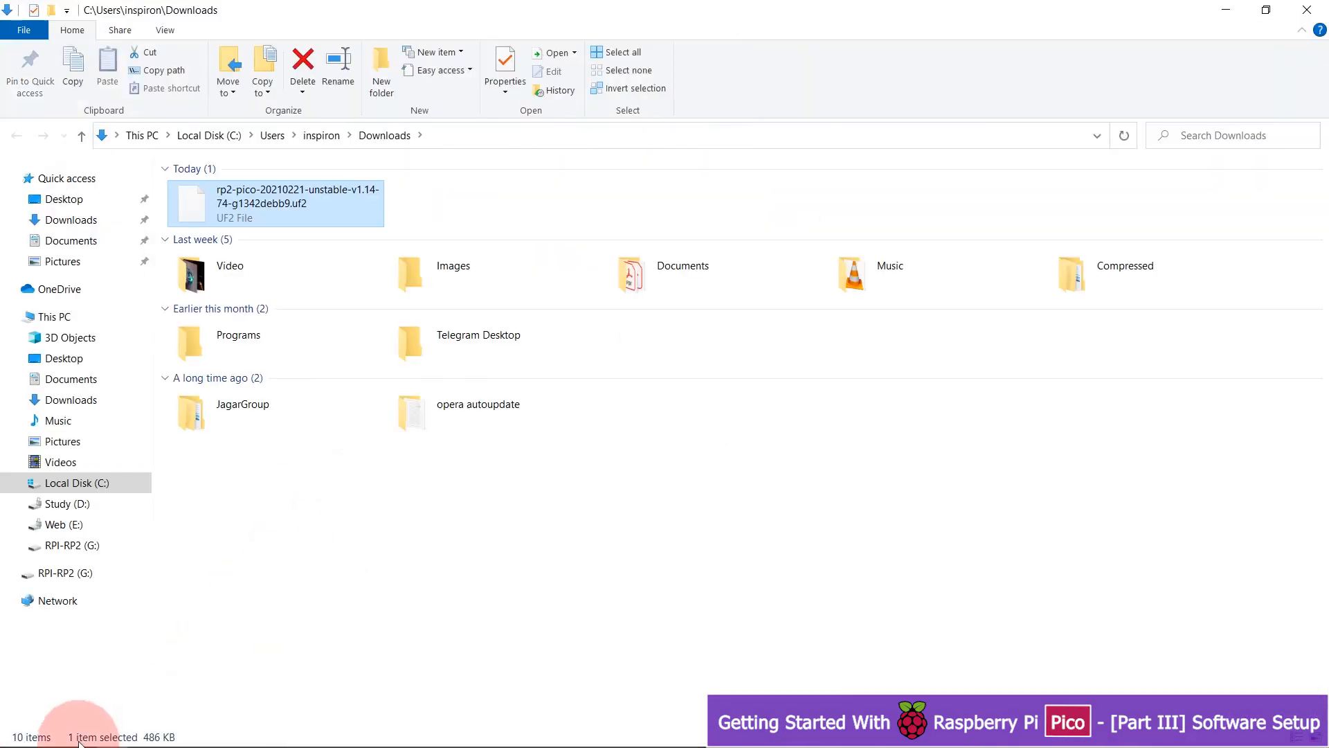
{"action": "left_click", "coordinate": [86, 316]}
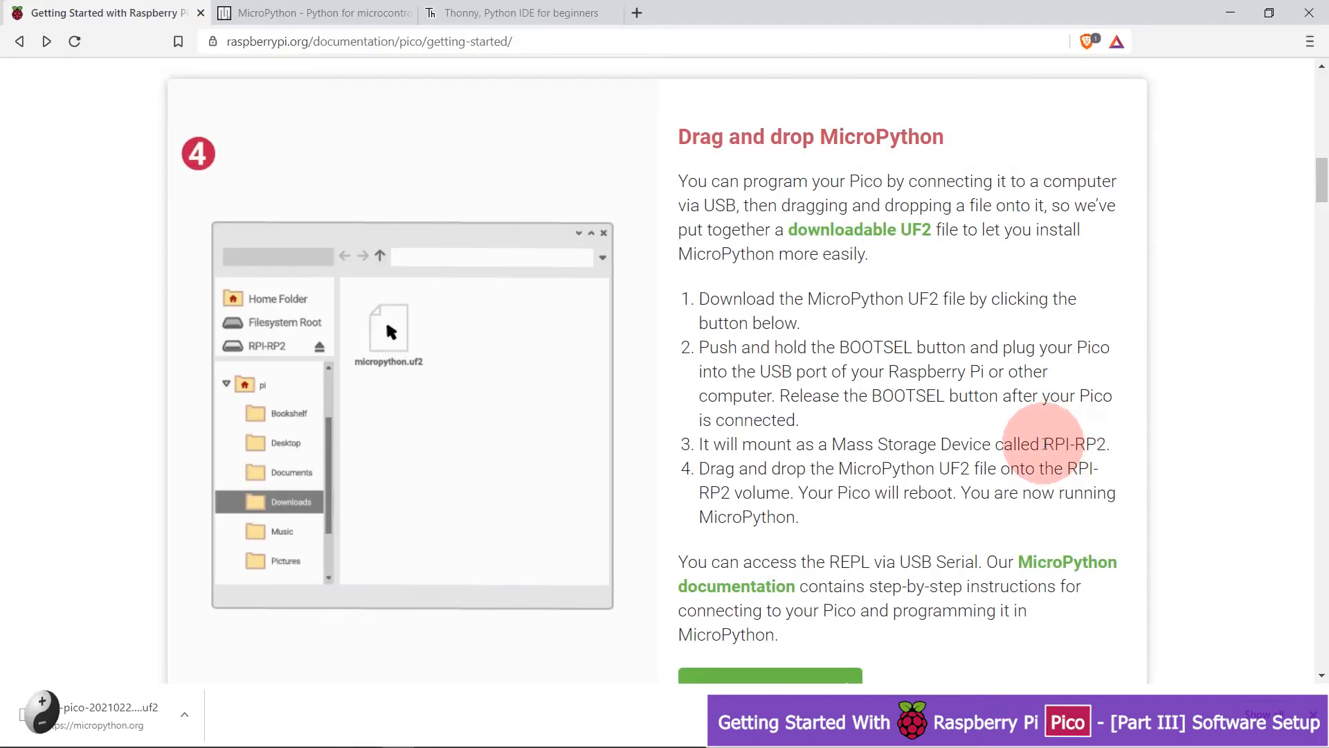
{"action": "left_click_drag", "start_coordinate": [1110, 444], "coordinate": [1044, 445]}
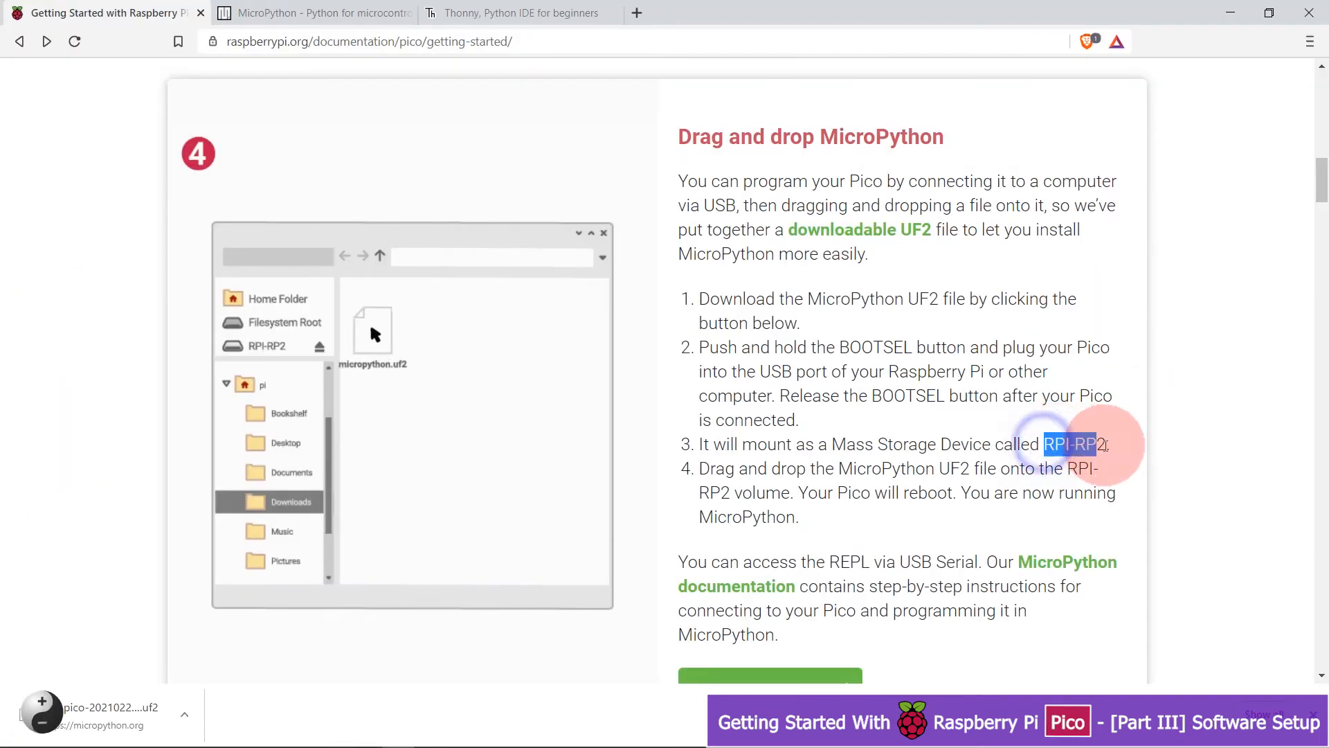
{"action": "left_click", "coordinate": [1041, 464]}
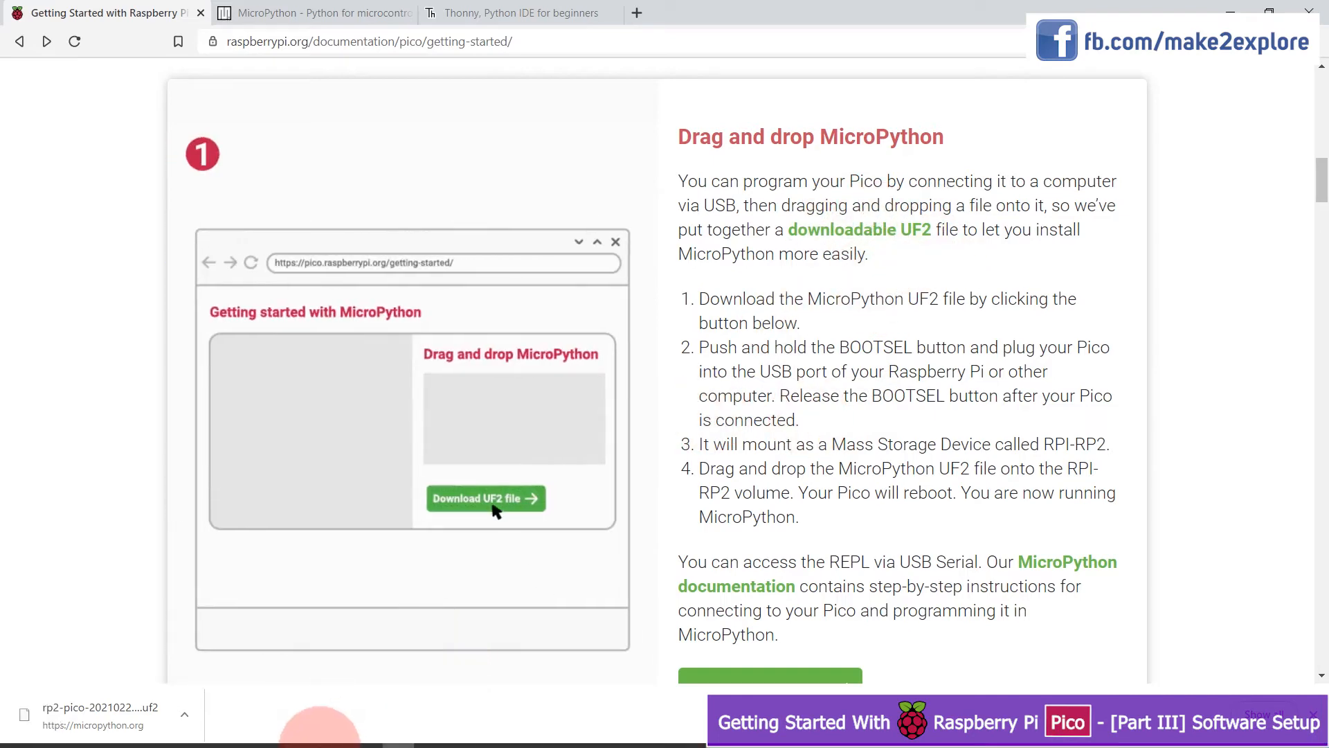
Copy rp2-pico-20210221-unstable-v1.14-74-g1342debb9.uf2 from Downloads onto the RPI-RP2 (G:) drive, and check the drives in This PC.
{"action": "left_click", "coordinate": [111, 734]}
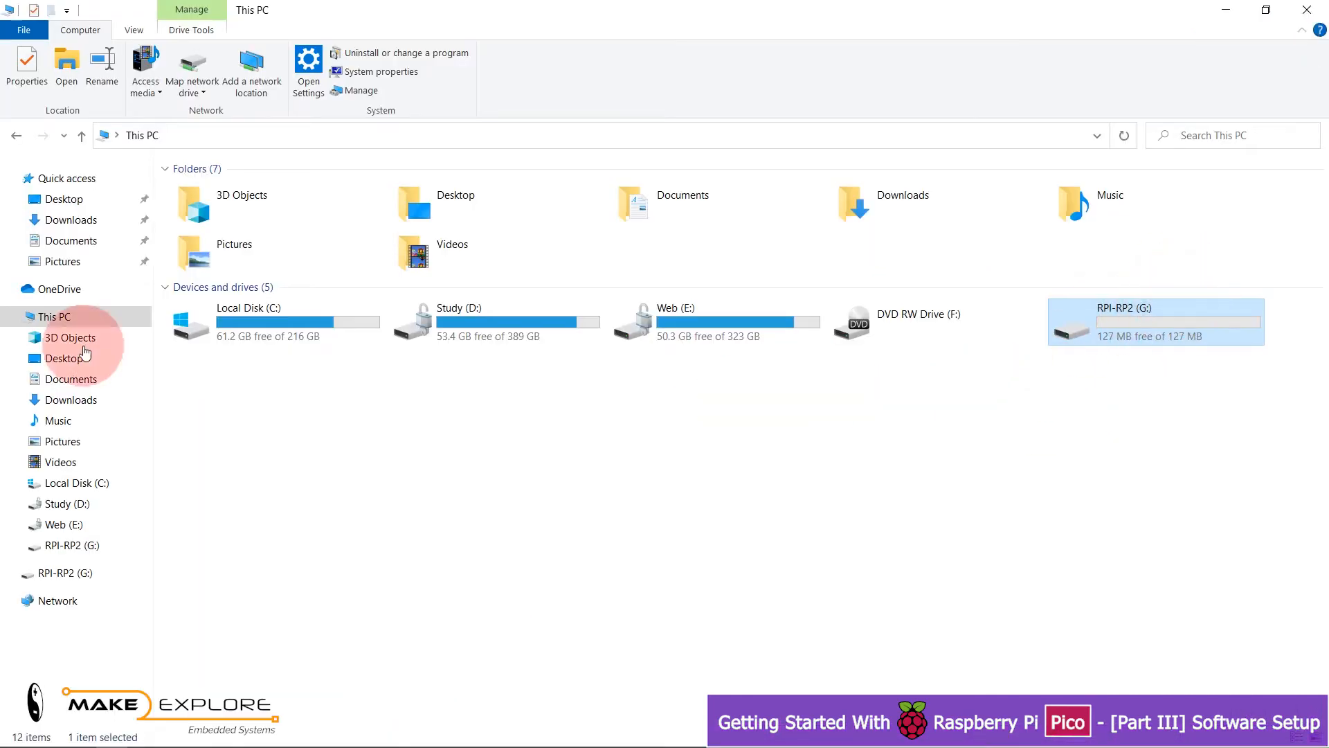
{"action": "left_click", "coordinate": [72, 214]}
{"action": "mouse_move", "coordinate": [1191, 219]}
{"action": "left_mouse_down"}
{"action": "mouse_move", "coordinate": [1116, 257]}
{"action": "mouse_move", "coordinate": [1149, 231]}
{"action": "left_mouse_up"}
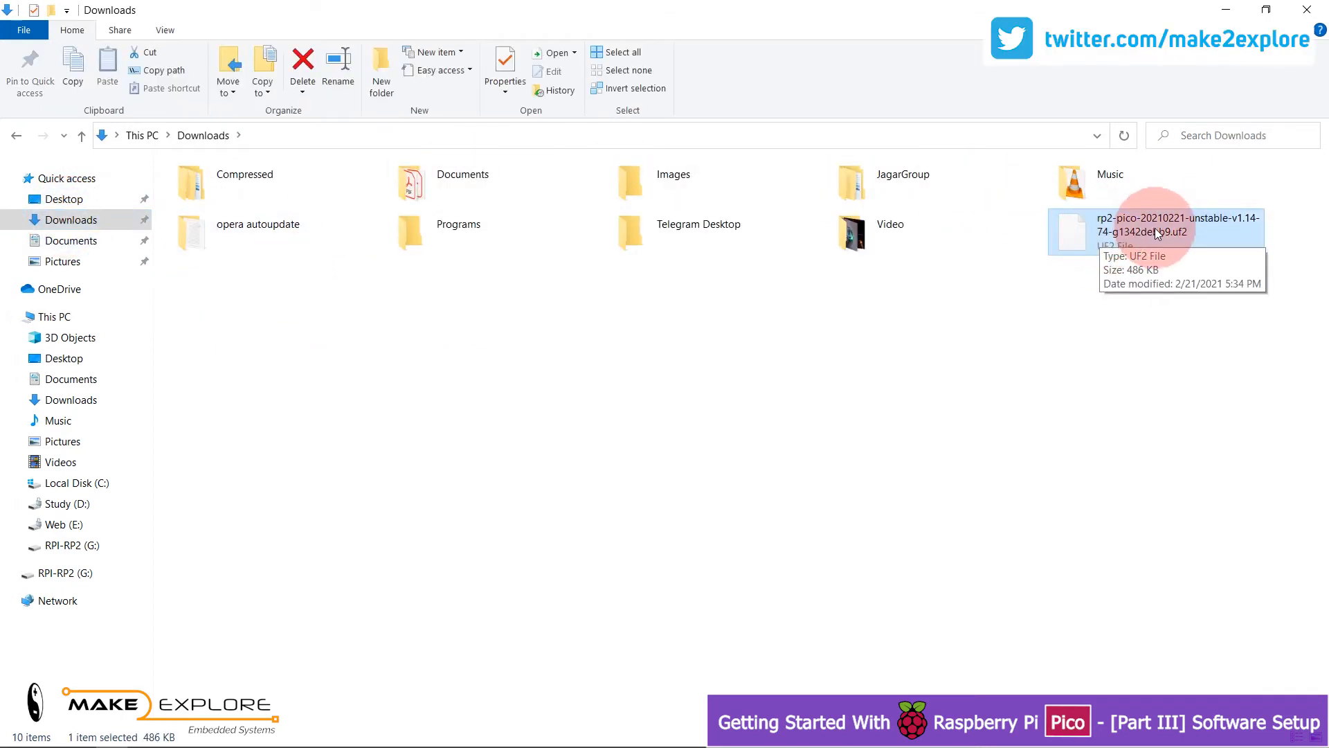
{"action": "left_click_drag", "start_coordinate": [1155, 232], "coordinate": [89, 546]}
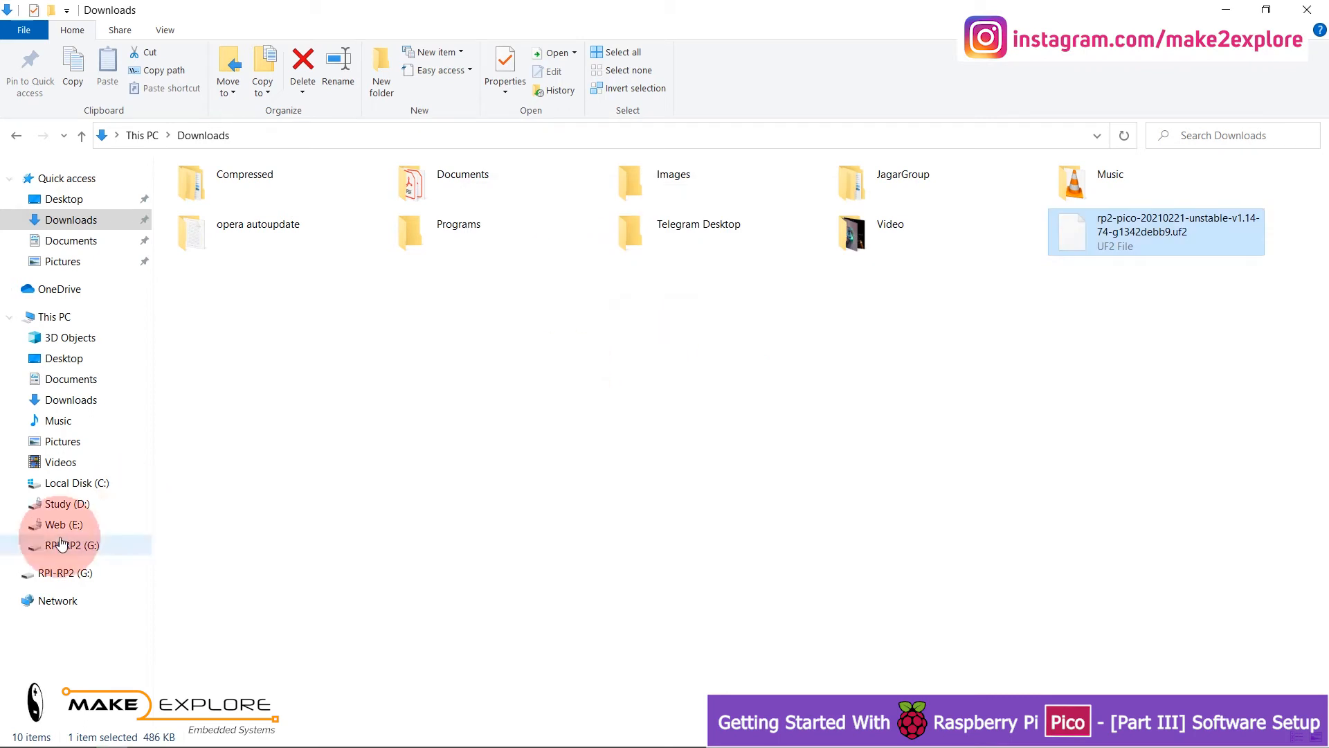
{"action": "left_click", "coordinate": [46, 317]}
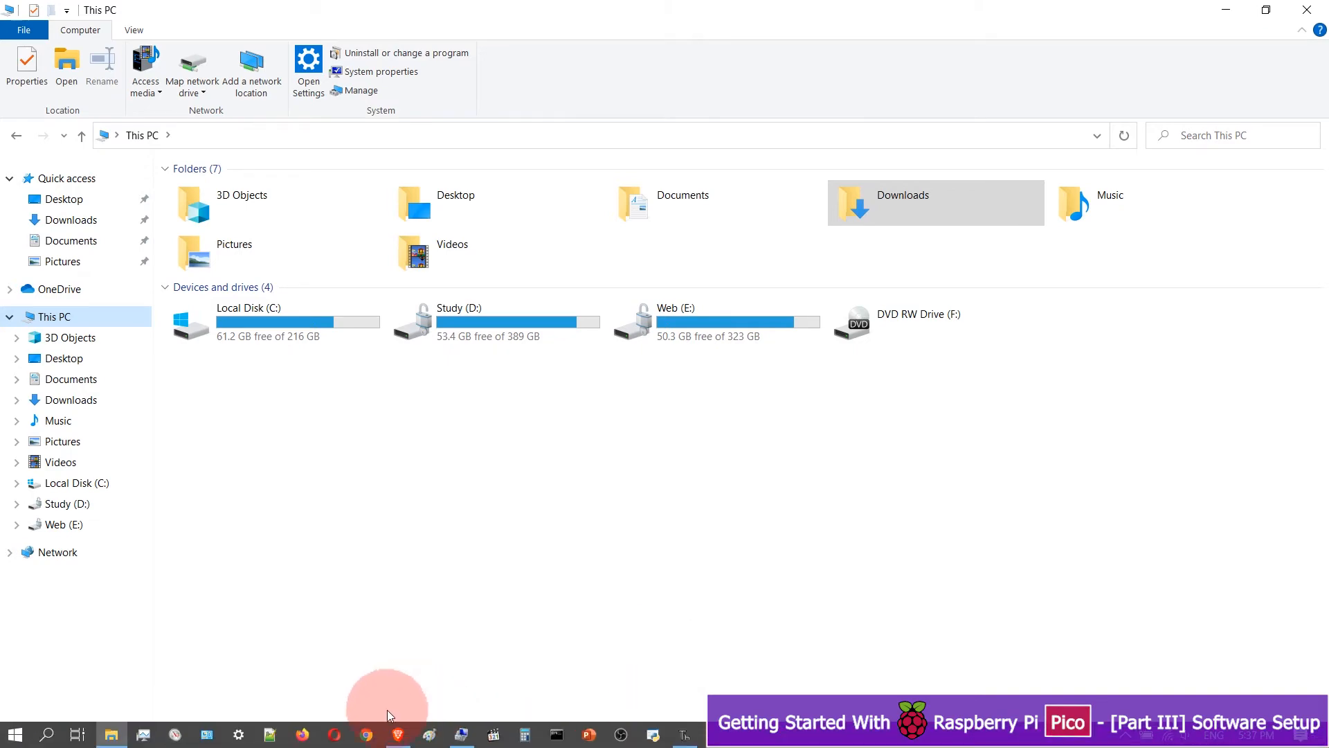
Return to the getting-started page in the browser and read the notes on the Pico rebooting and accessing the REPL over USB Serial.
{"action": "left_click", "coordinate": [396, 738]}
{"action": "scroll", "coordinate": [742, 489], "scroll_direction": "down", "scroll_amount": 4}
{"action": "scroll", "coordinate": [745, 531], "scroll_direction": "up", "scroll_amount": 6}
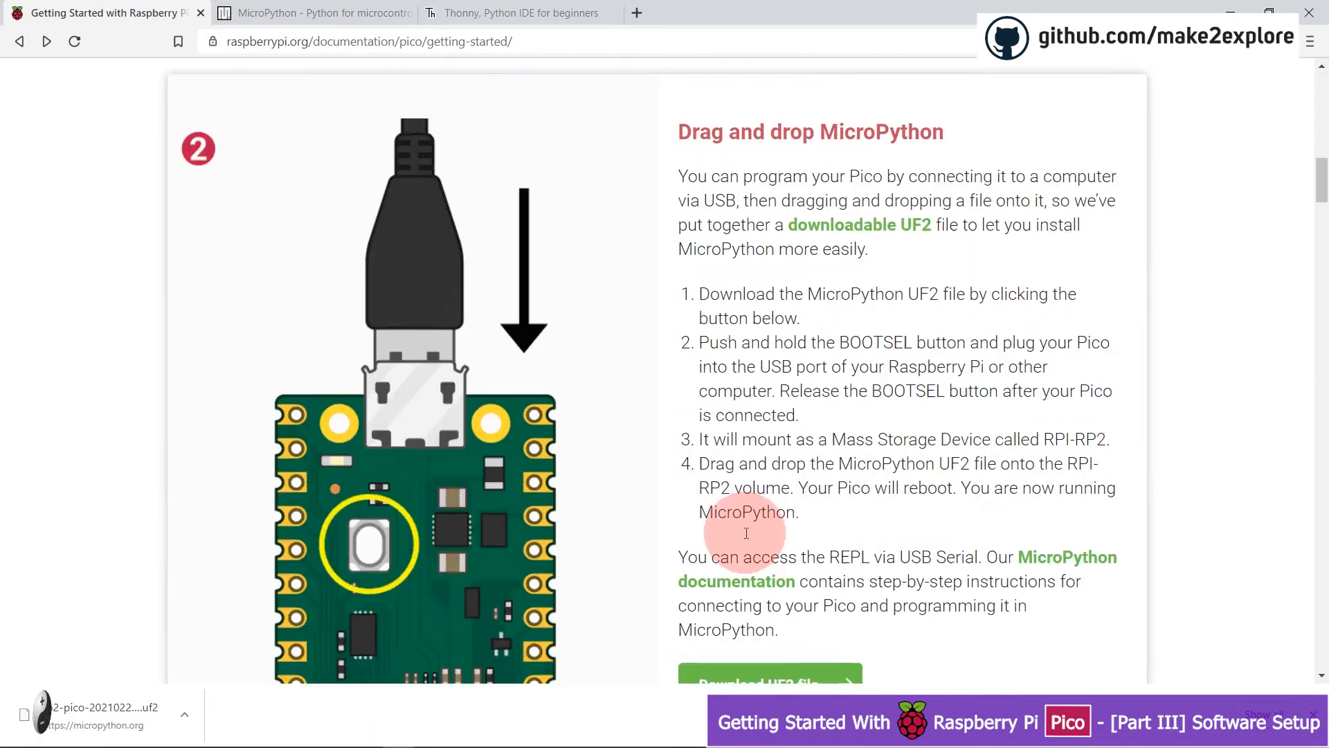
{"action": "scroll", "coordinate": [896, 459], "scroll_direction": "down", "scroll_amount": 3}
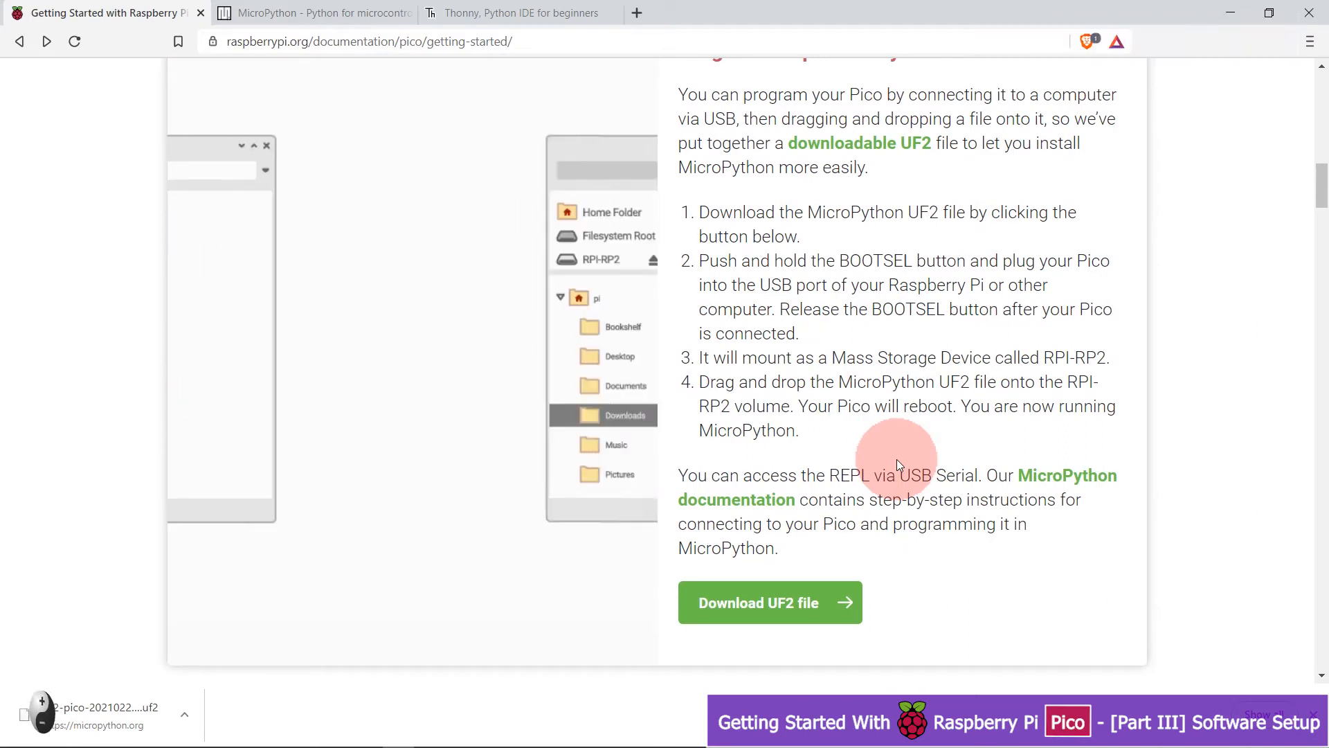
Look briefly at the Thonny window and return to the getting-started page in the browser.
{"action": "key", "text": "alt+Tab"}
{"action": "key", "text": "alt+Tab"}
{"action": "key", "text": "alt+Tab"}
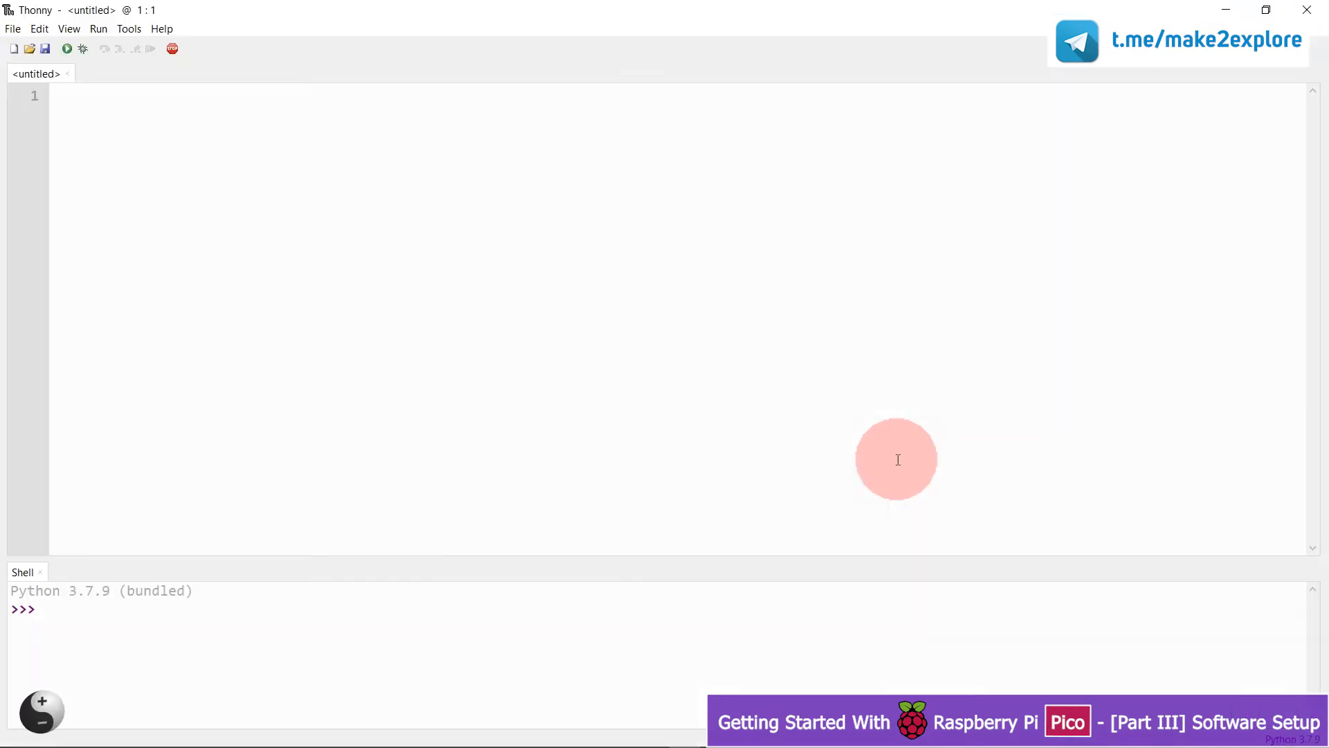
{"action": "key", "text": "alt+Tab"}
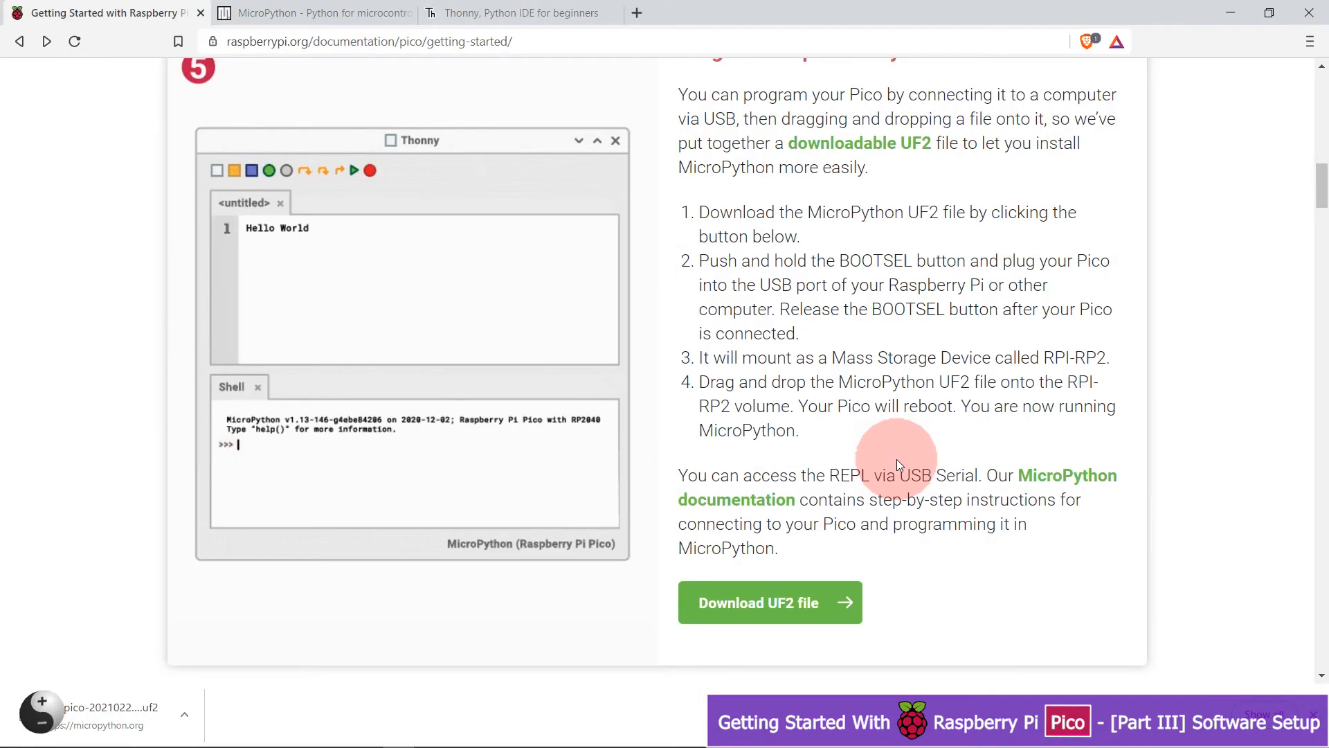
Open the thonny.org page and examine its address, the IDE description and the download options for Windows, Mac and Linux.
{"action": "left_click", "coordinate": [565, 12]}
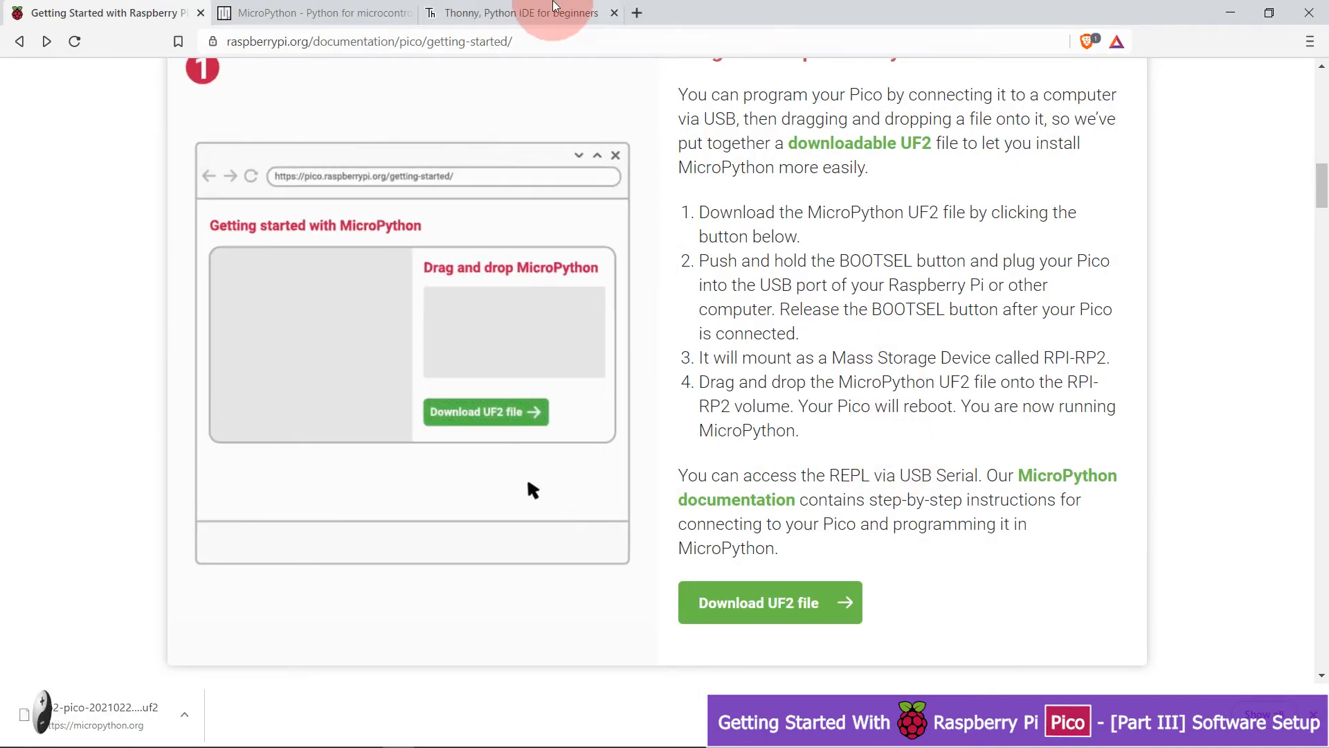
{"action": "double_click", "coordinate": [254, 41]}
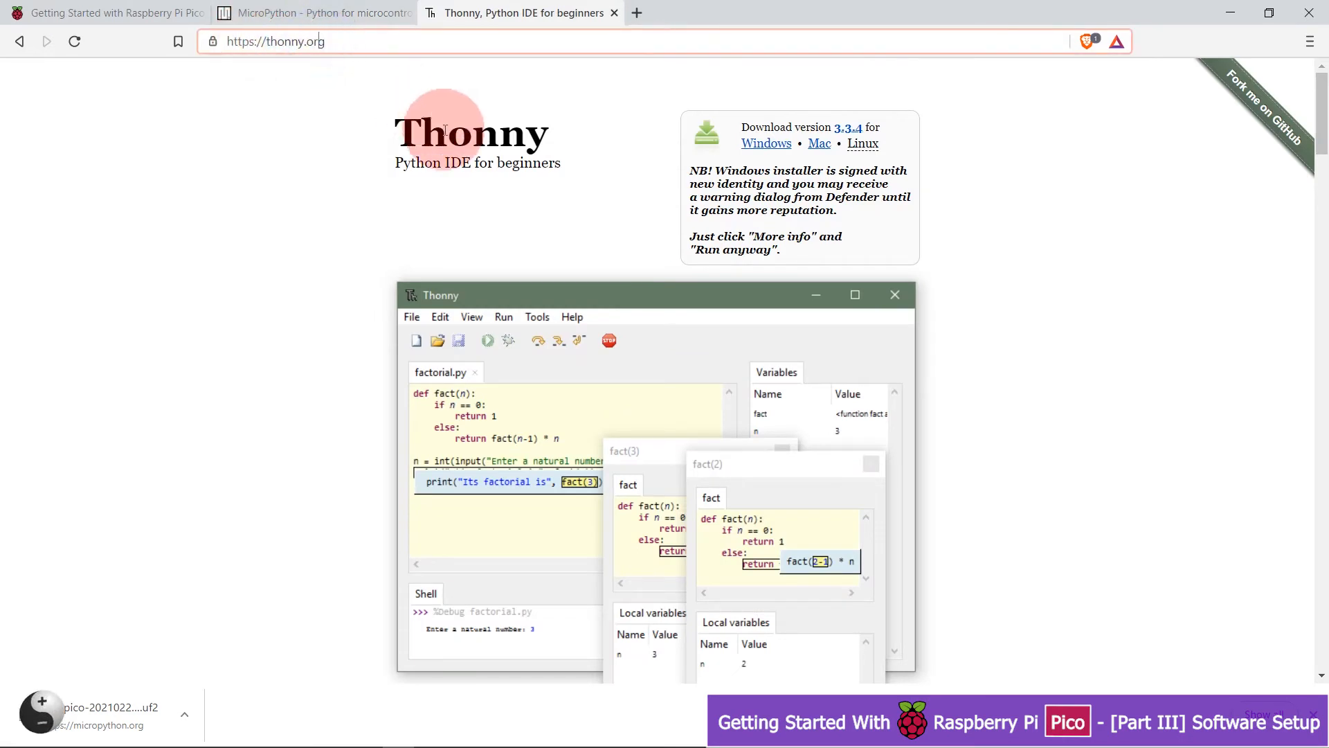
{"action": "left_click", "coordinate": [394, 162]}
{"action": "left_click_drag", "start_coordinate": [395, 162], "coordinate": [564, 172]}
{"action": "left_click", "coordinate": [729, 171]}
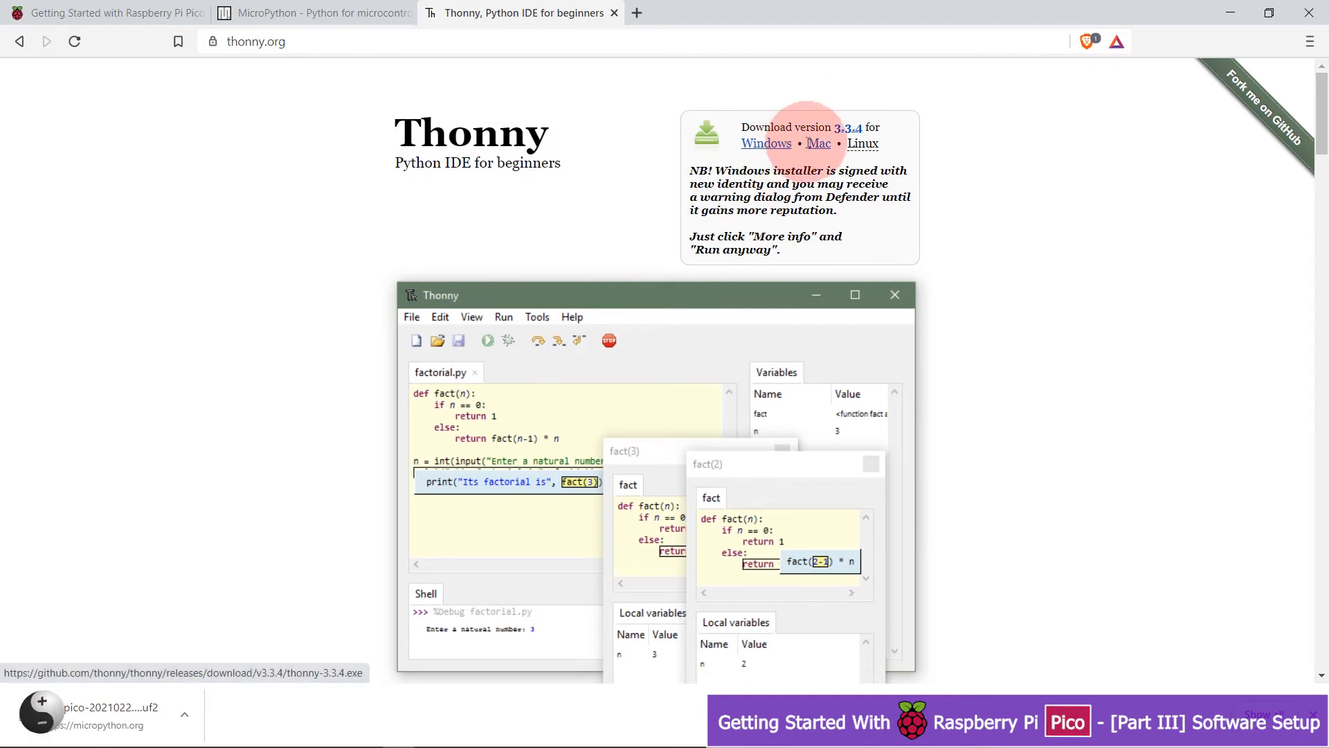
{"action": "mouse_move", "coordinate": [876, 146]}
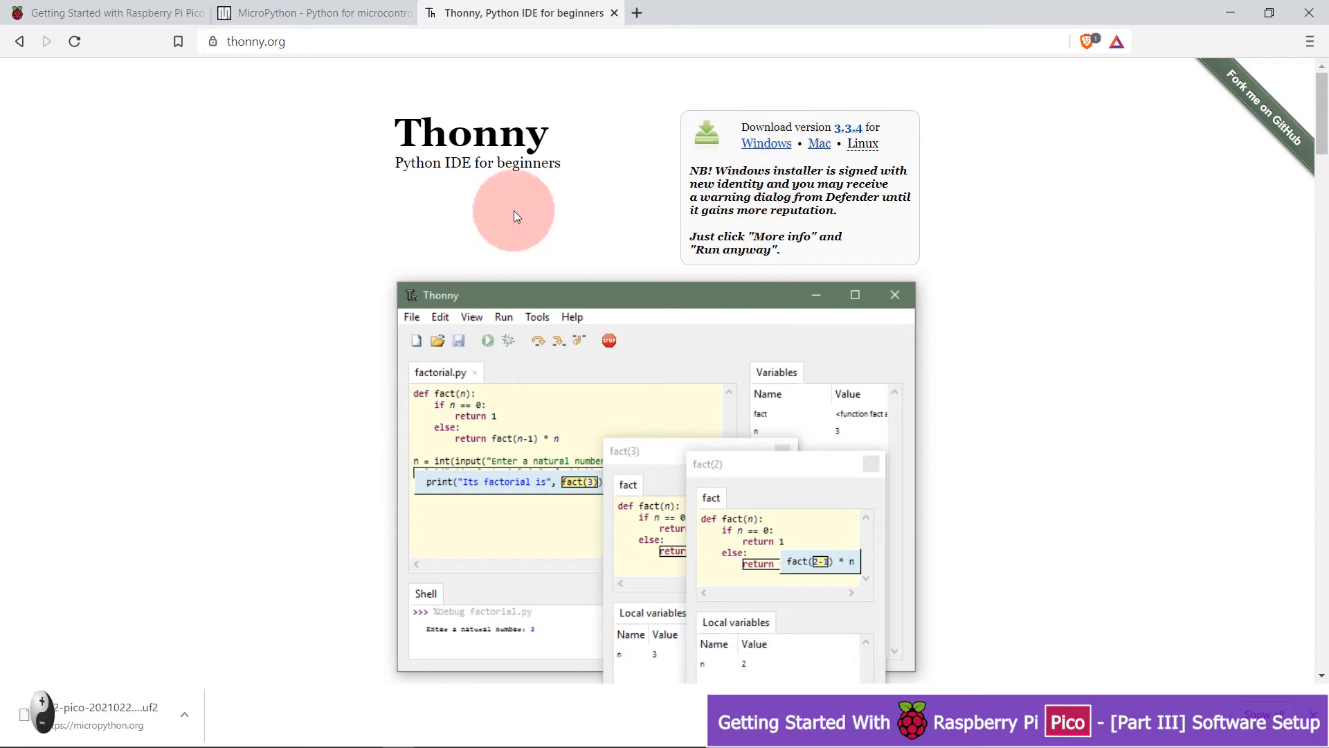
Switch to Thonny and examine the code editor and the Shell area.
{"action": "key", "text": "alt+Tab"}
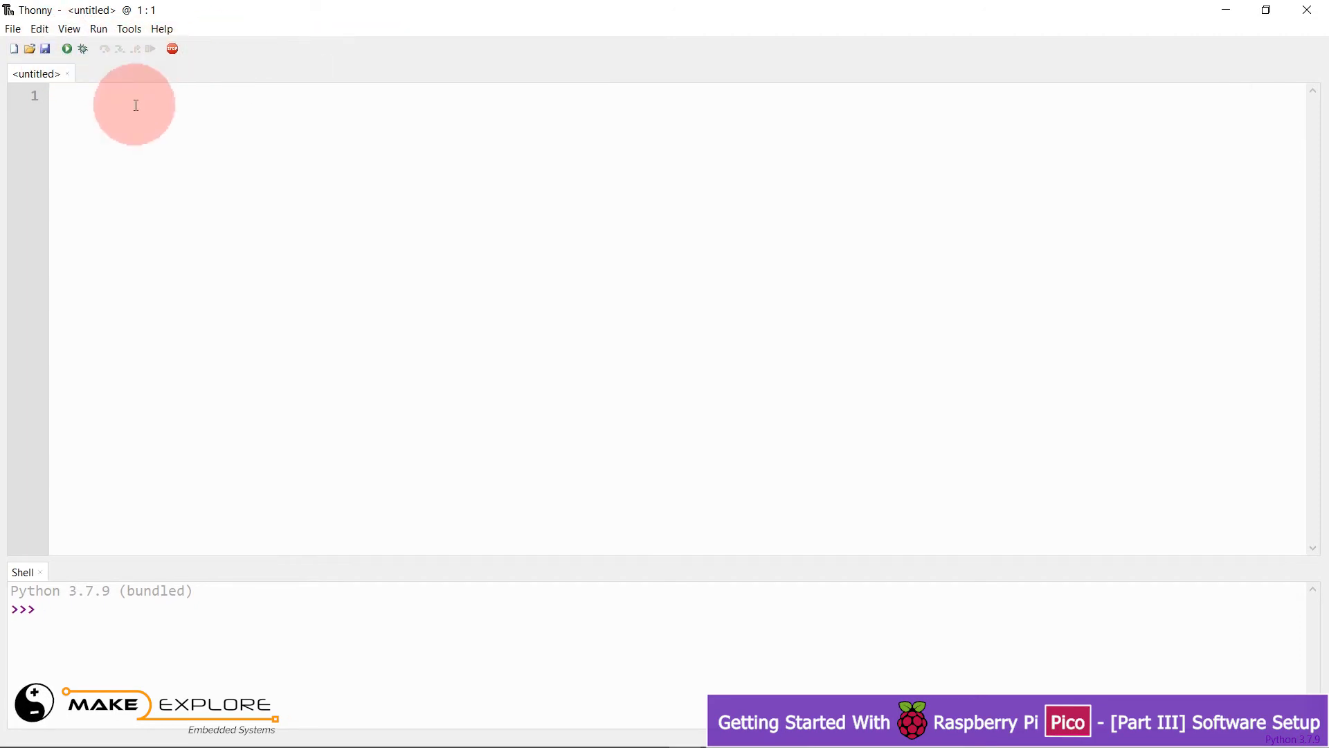
{"action": "left_click", "coordinate": [99, 133]}
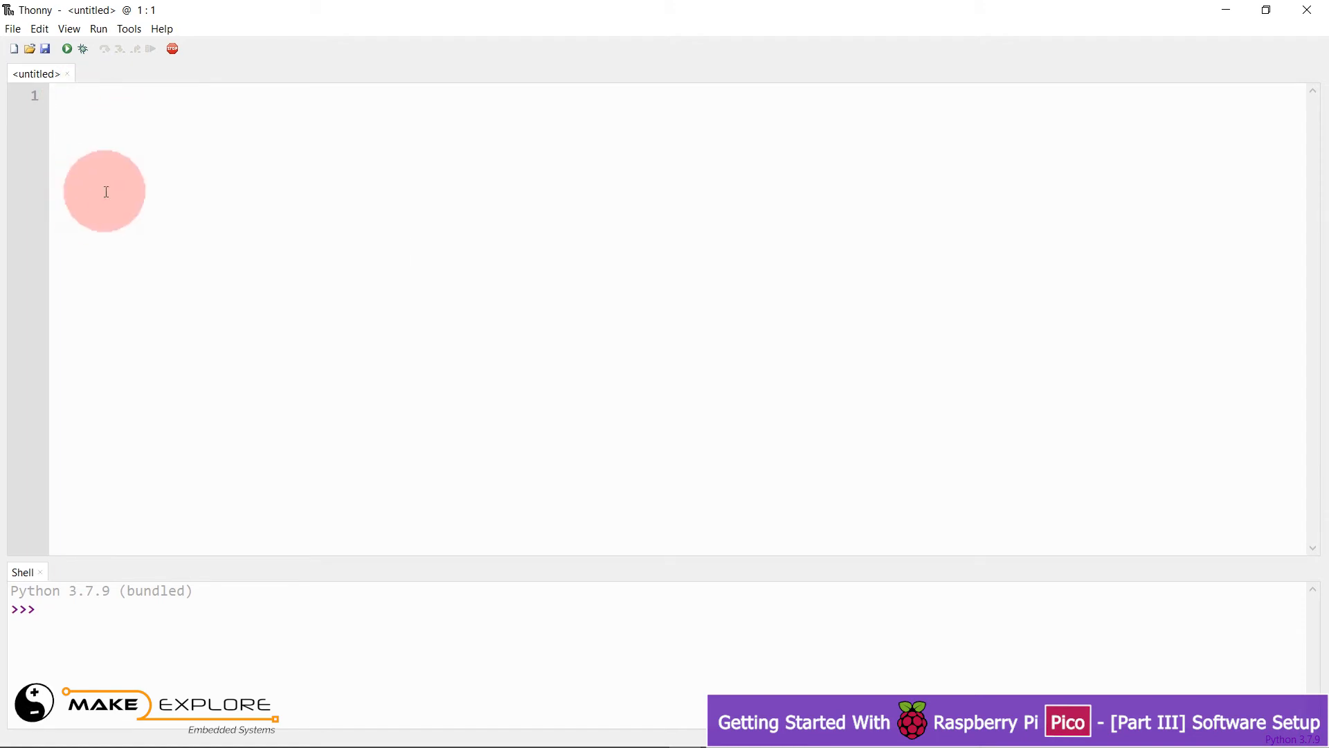
{"action": "left_click", "coordinate": [61, 611]}
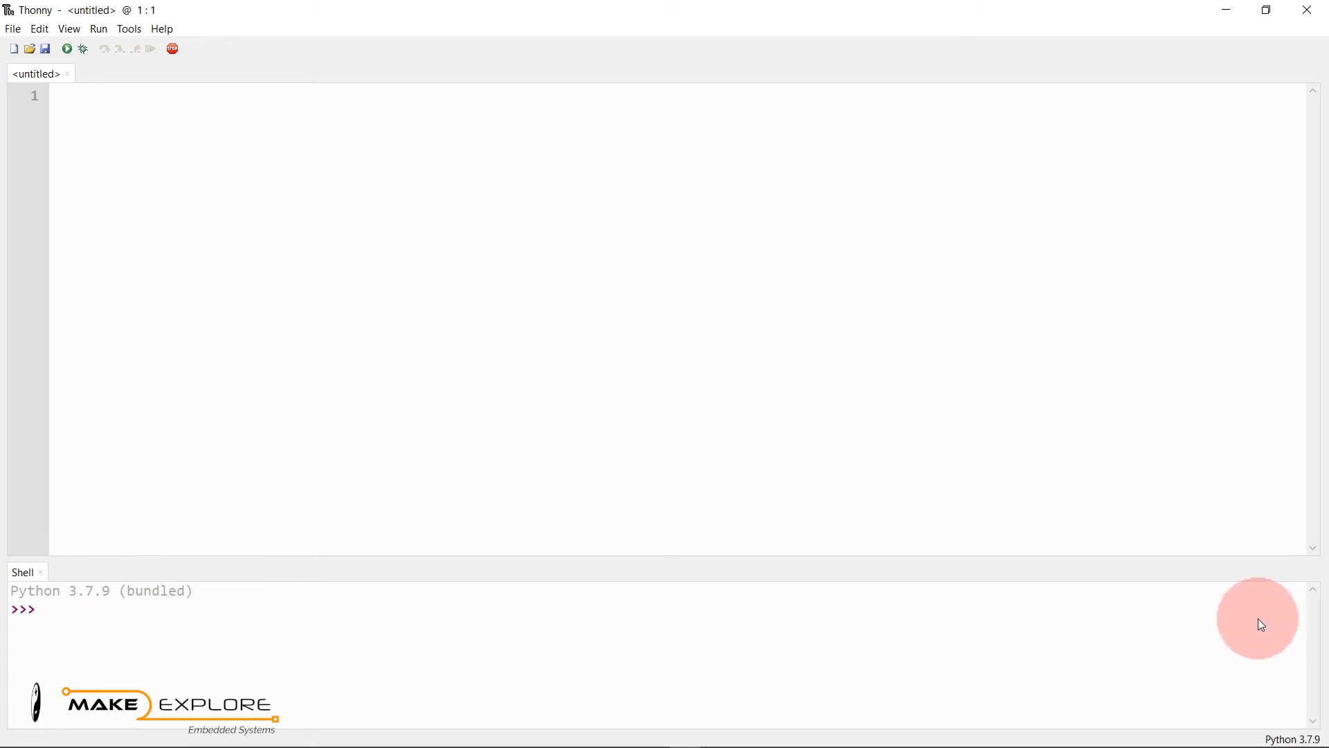
Set the Thonny interpreter to MicroPython (Raspberry Pi Pico).
{"action": "left_click", "coordinate": [1285, 740]}
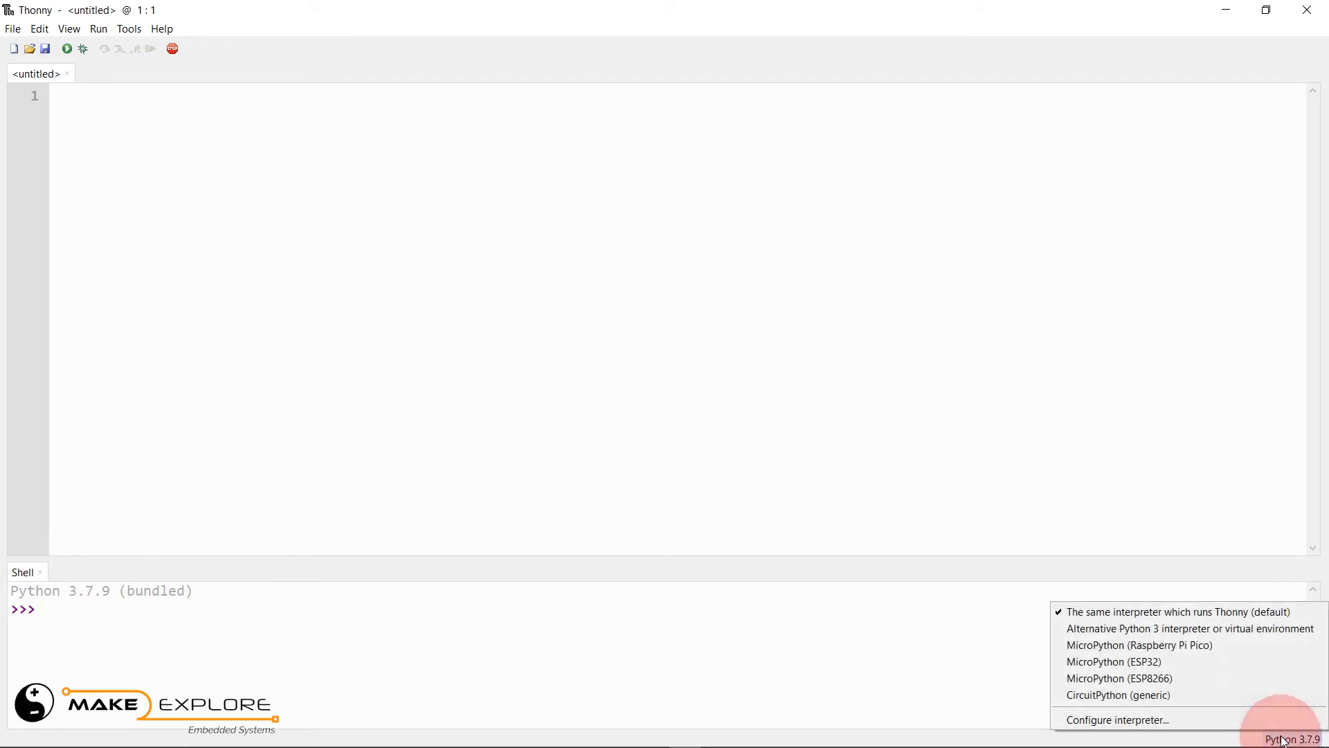
{"action": "left_click", "coordinate": [1167, 454]}
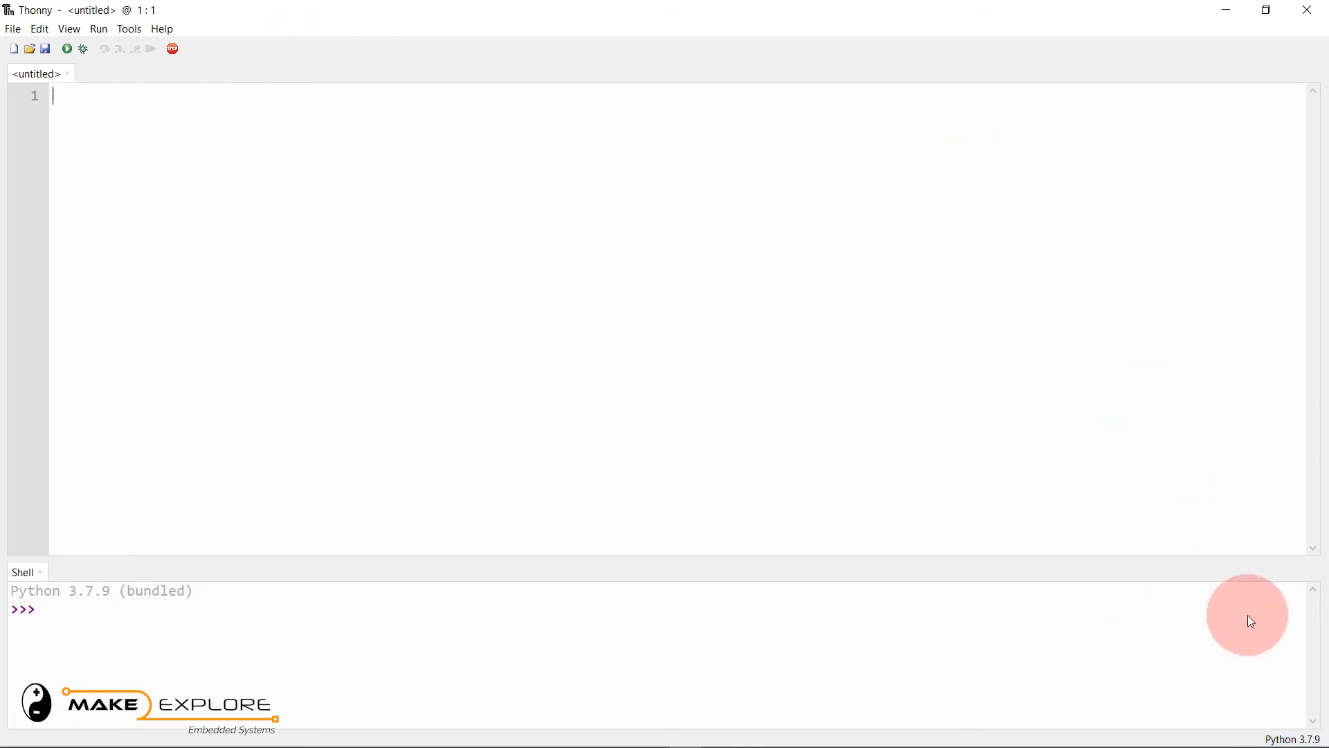
{"action": "left_click", "coordinate": [1289, 742]}
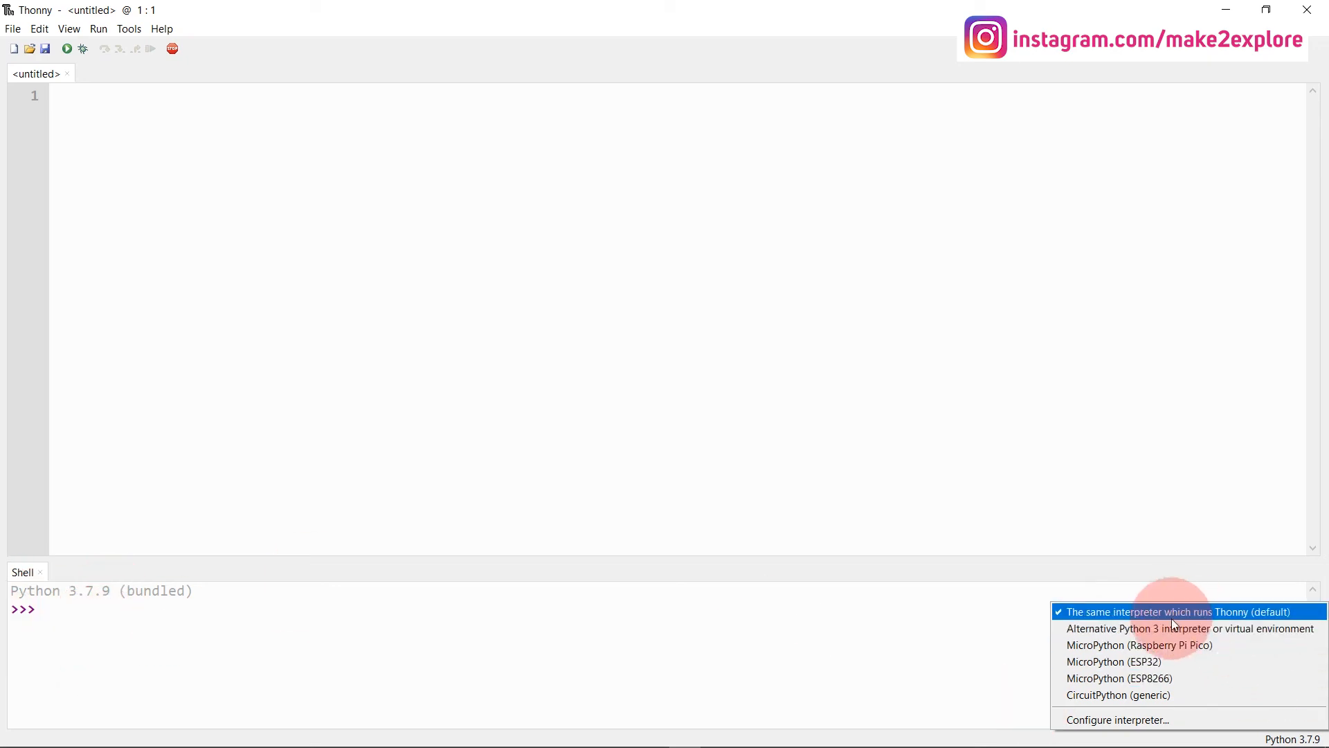
{"action": "left_click", "coordinate": [1159, 646]}
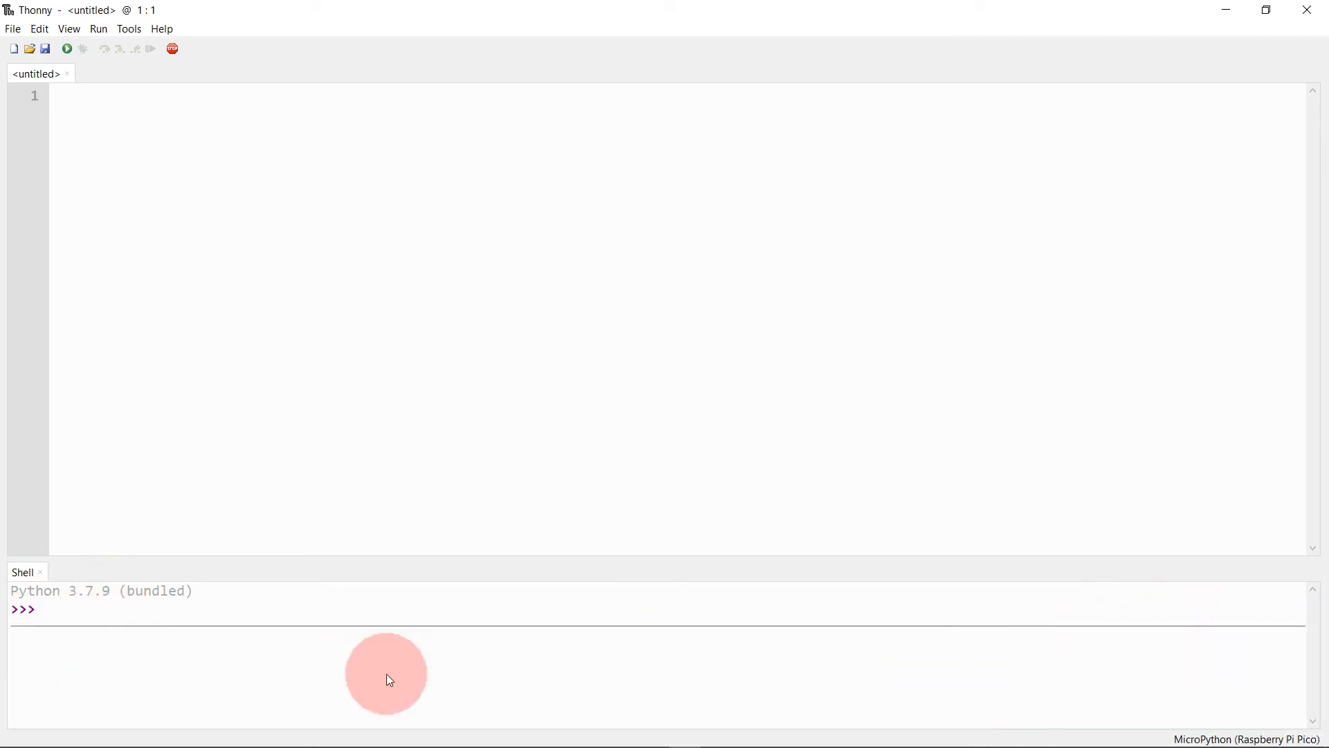
Read the MicroPython version, board name and chip in the Shell's startup message.
{"action": "double_click", "coordinate": [36, 666]}
{"action": "left_click", "coordinate": [136, 667]}
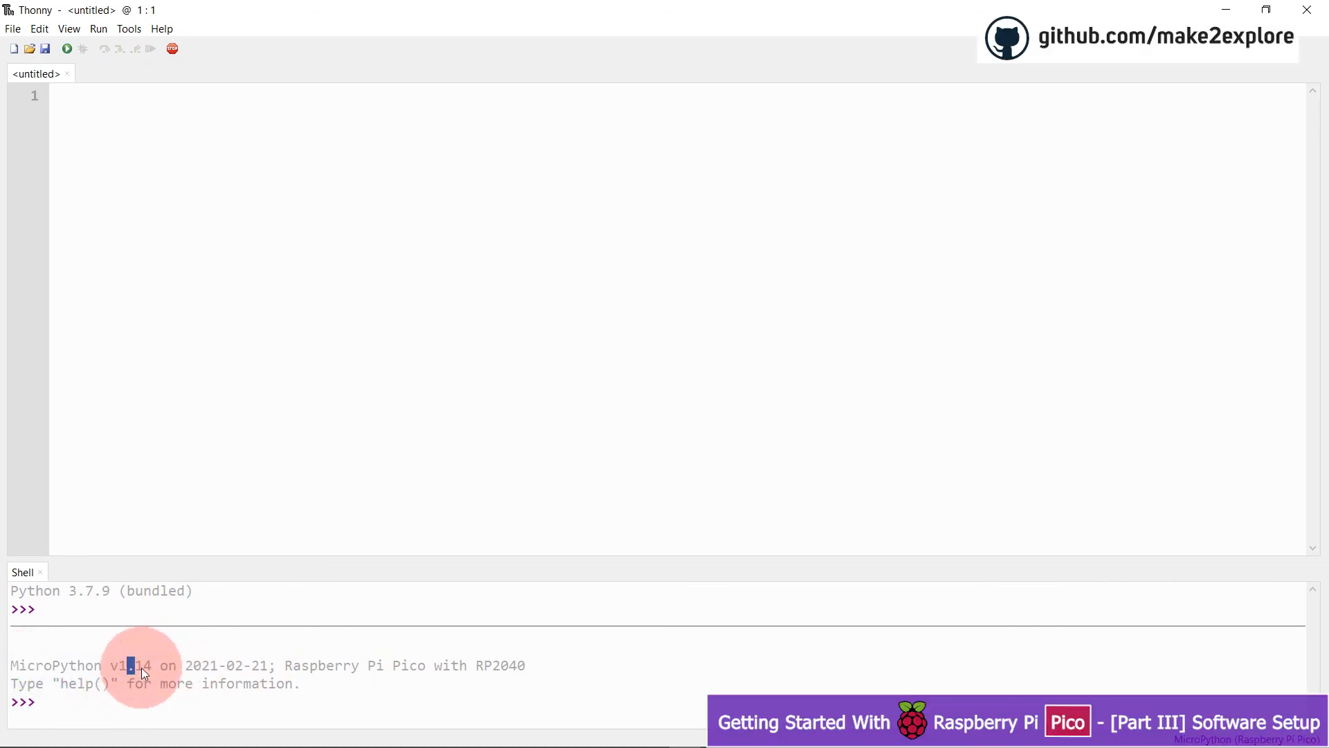
{"action": "left_click", "coordinate": [327, 666]}
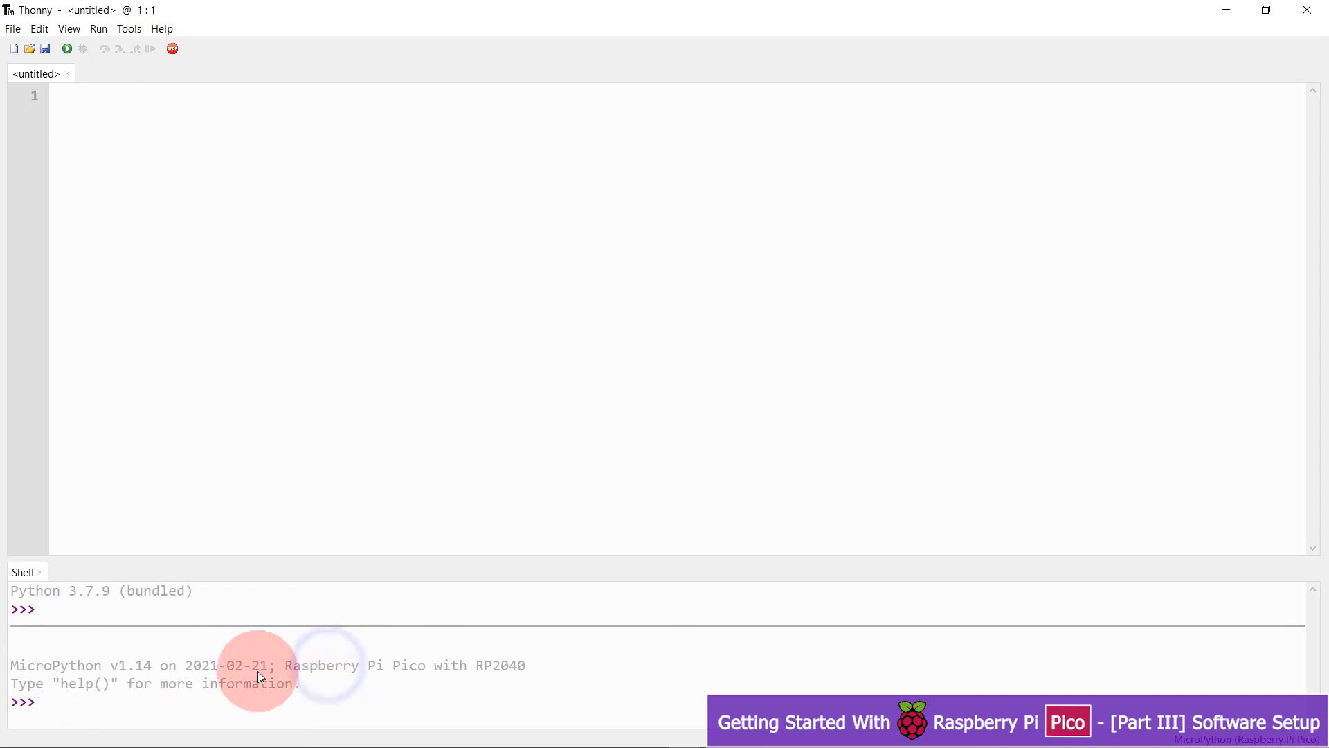
{"action": "left_click_drag", "start_coordinate": [284, 666], "coordinate": [426, 669]}
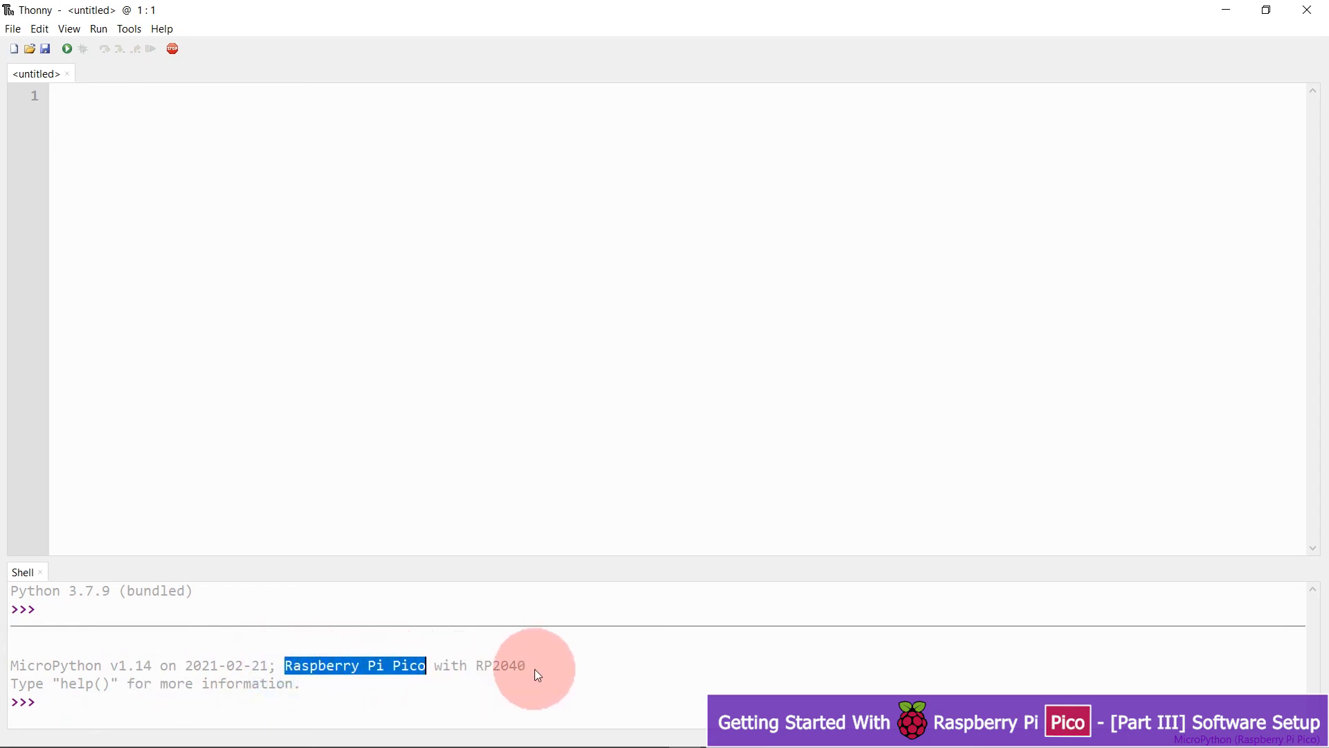
{"action": "left_click", "coordinate": [513, 668]}
{"action": "double_click", "coordinate": [513, 668]}
Run print("Hello World!") at the MicroPython prompt in the Shell.
{"action": "left_click", "coordinate": [118, 709]}
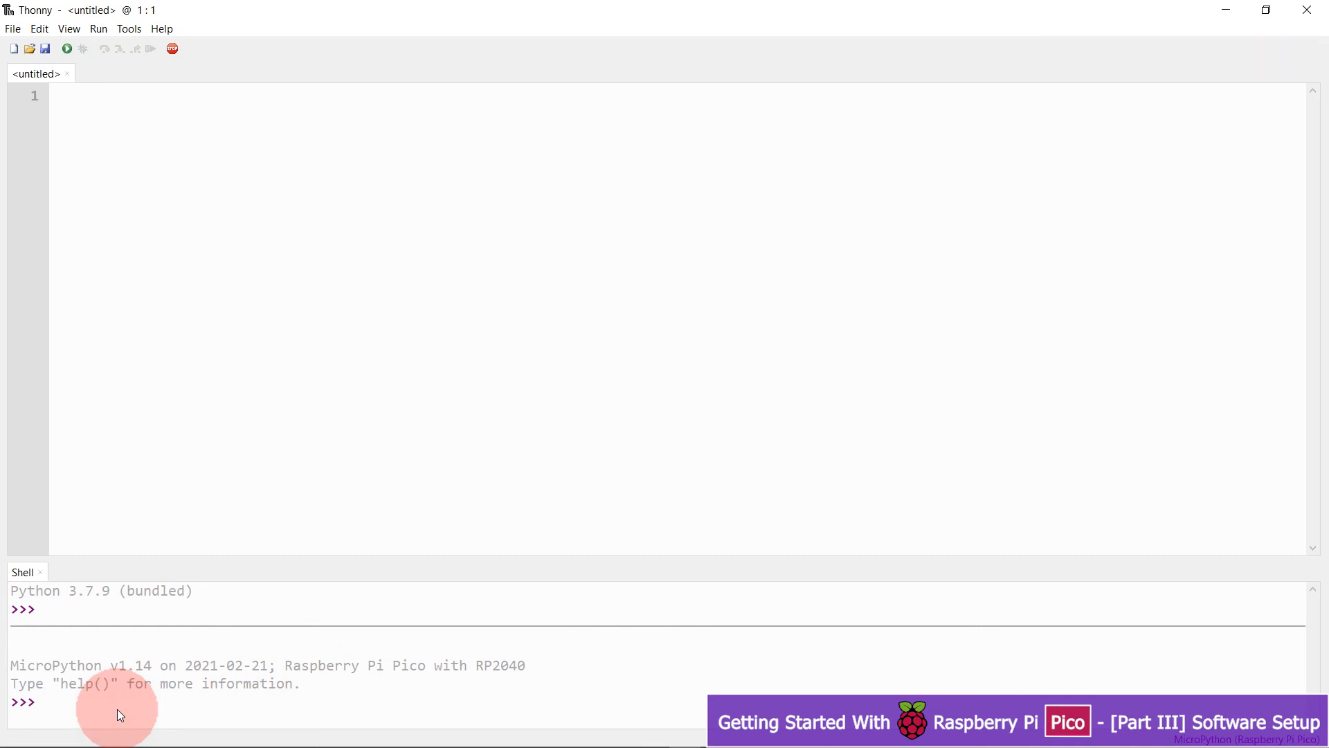
{"action": "type", "text": "print(\""}
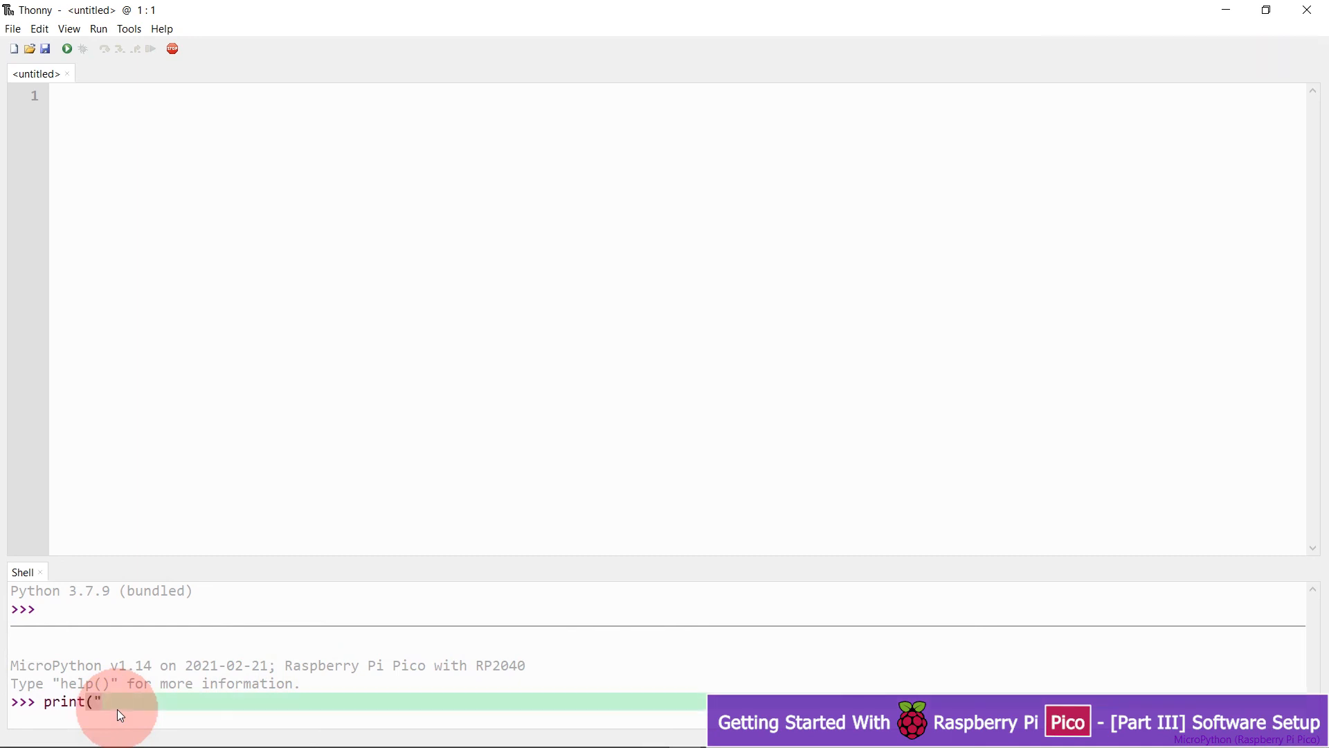
{"action": "type", "text": "Hello World!\")"}
{"action": "key", "text": "Return"}
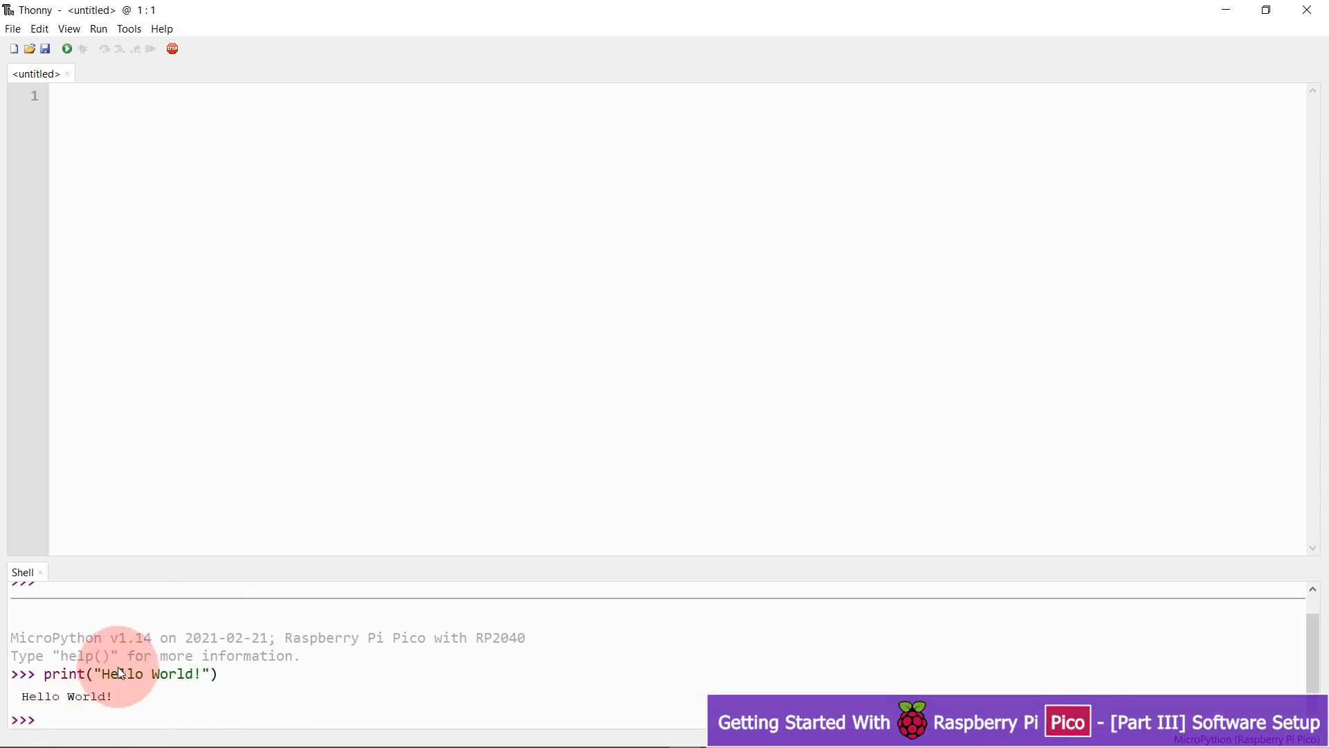